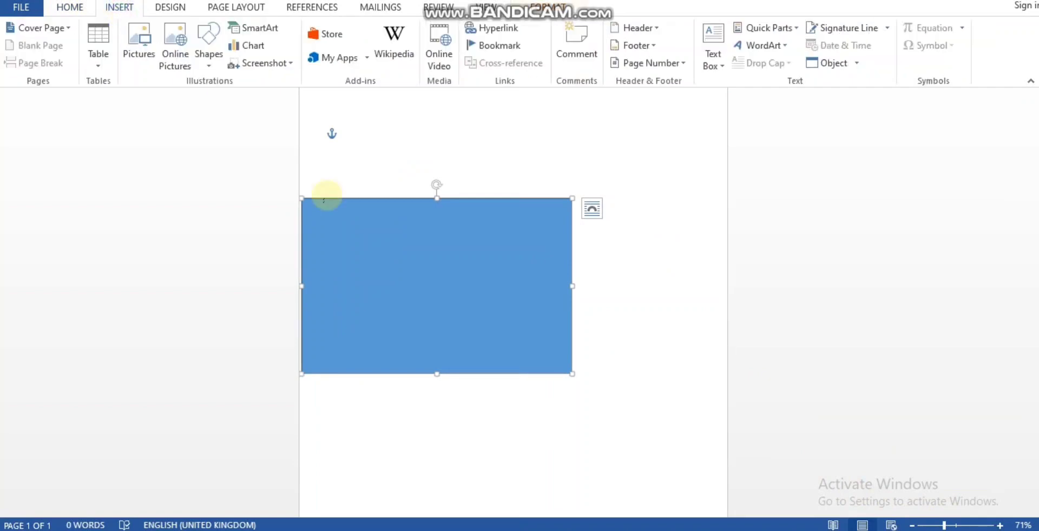
- Shift the rectangle slightly up and over the page's left edge, and fill it with dark red
{"action": "left_click_drag", "start_coordinate": [327, 196], "coordinate": [322, 184]}
{"action": "left_click", "coordinate": [535, 10]}
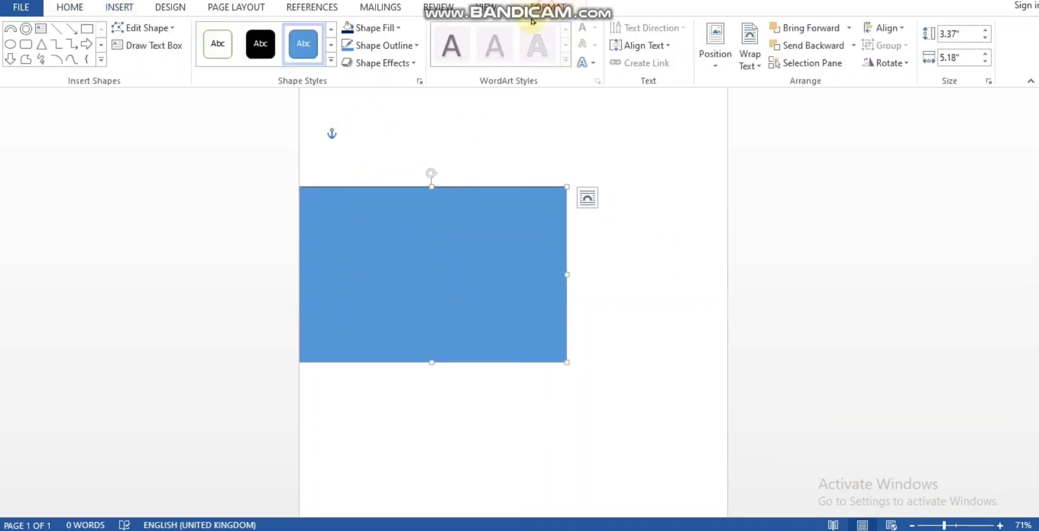
{"action": "left_click", "coordinate": [402, 28]}
{"action": "left_click", "coordinate": [347, 146]}
{"action": "left_click", "coordinate": [449, 135]}
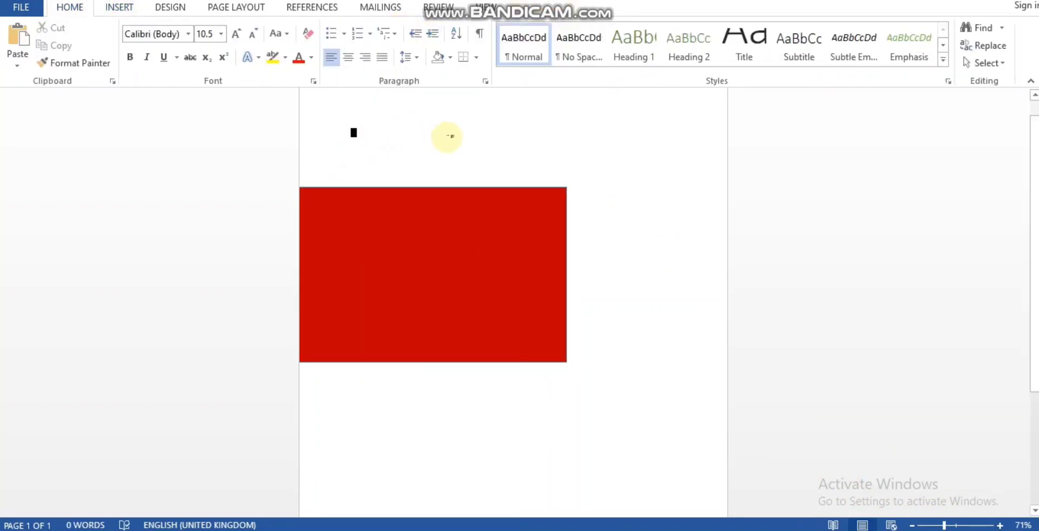
- Draw a circle about 4.46" in diameter and place it over the right end of the red rectangle
{"action": "left_click", "coordinate": [119, 7]}
{"action": "left_click", "coordinate": [208, 47]}
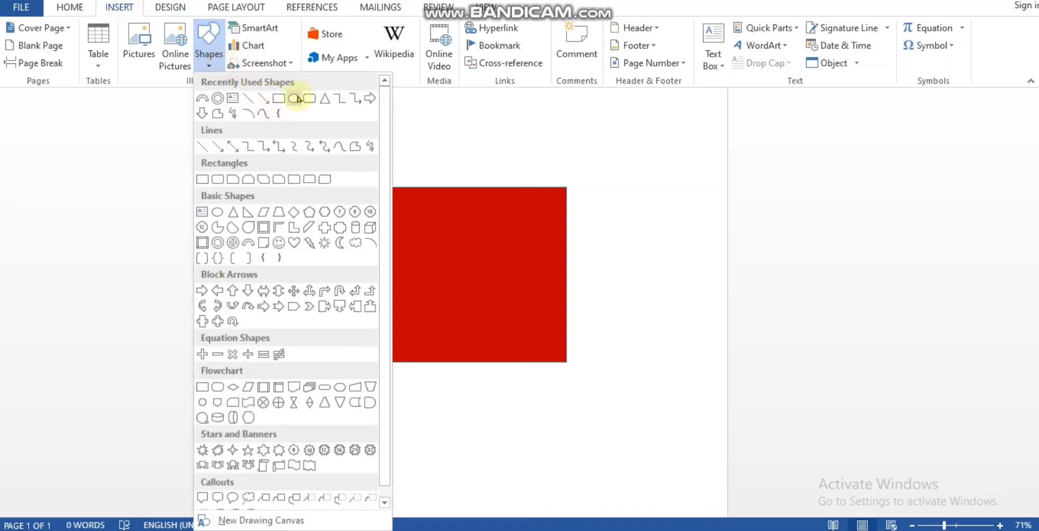
{"action": "left_click", "coordinate": [297, 99]}
{"action": "left_click_drag", "start_coordinate": [498, 171], "coordinate": [685, 403]}
{"action": "mouse_move", "coordinate": [653, 322]}
{"action": "left_mouse_down"}
{"action": "mouse_move", "coordinate": [624, 304]}
{"action": "mouse_move", "coordinate": [634, 304]}
{"action": "left_mouse_up"}
{"action": "left_click", "coordinate": [119, 7]}
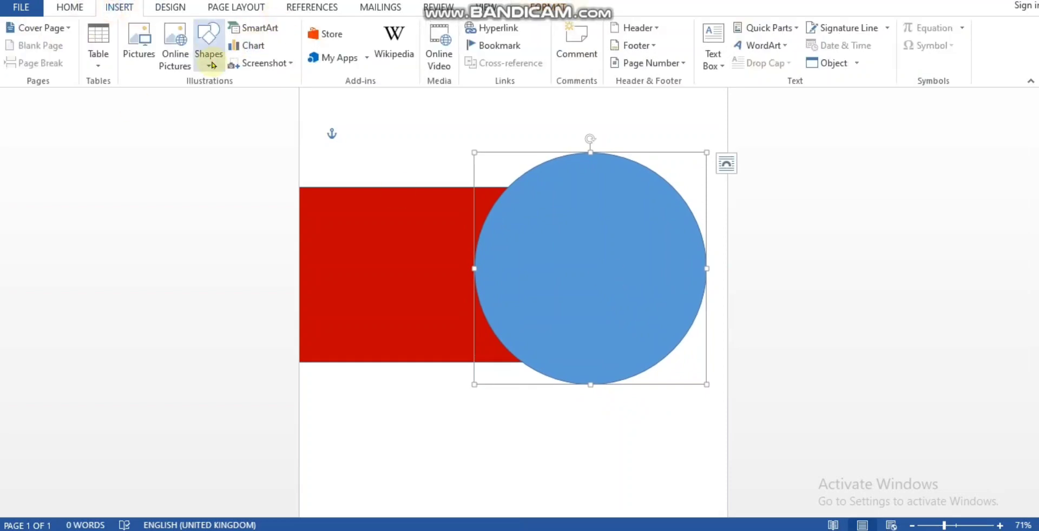
{"action": "left_click", "coordinate": [209, 64]}
{"action": "left_click", "coordinate": [267, 248]}
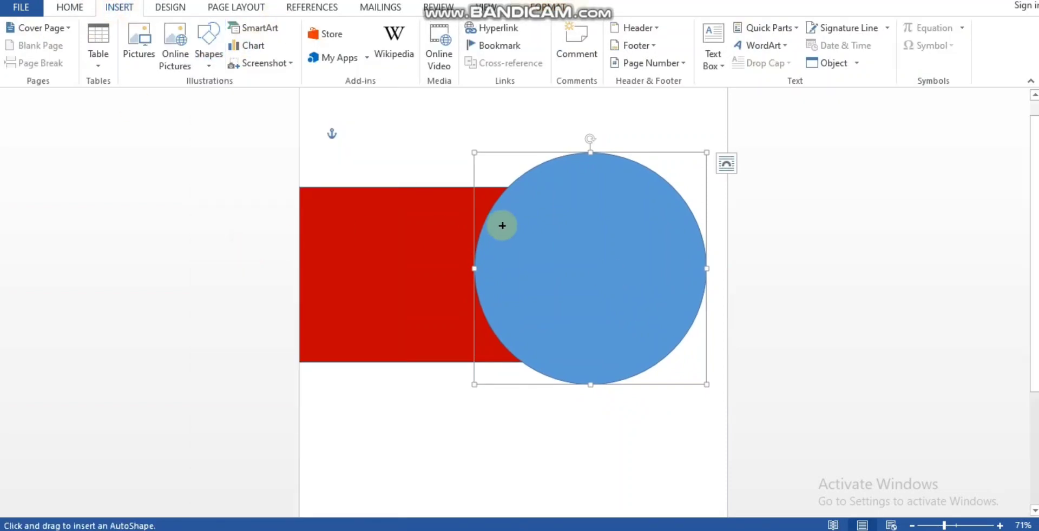
{"action": "left_click_drag", "start_coordinate": [561, 135], "coordinate": [586, 150]}
{"action": "key", "text": "ctrl+z"}
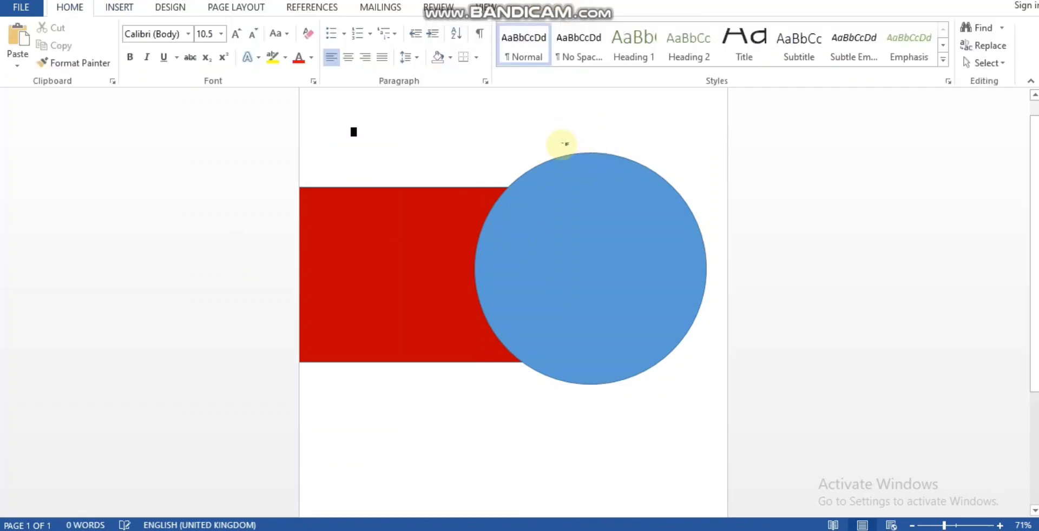
- Draw a block arc about 4.53" high over the circle, align it with the circle's upper edge and narrow it to about 4.46"
{"action": "left_click", "coordinate": [118, 7]}
{"action": "left_click", "coordinate": [206, 65]}
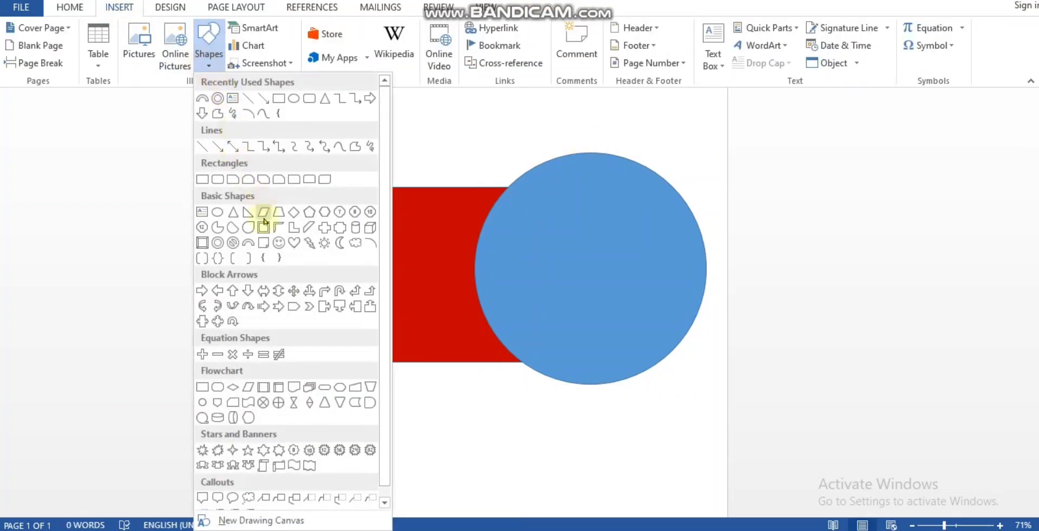
{"action": "left_click", "coordinate": [249, 228]}
{"action": "left_click", "coordinate": [212, 64]}
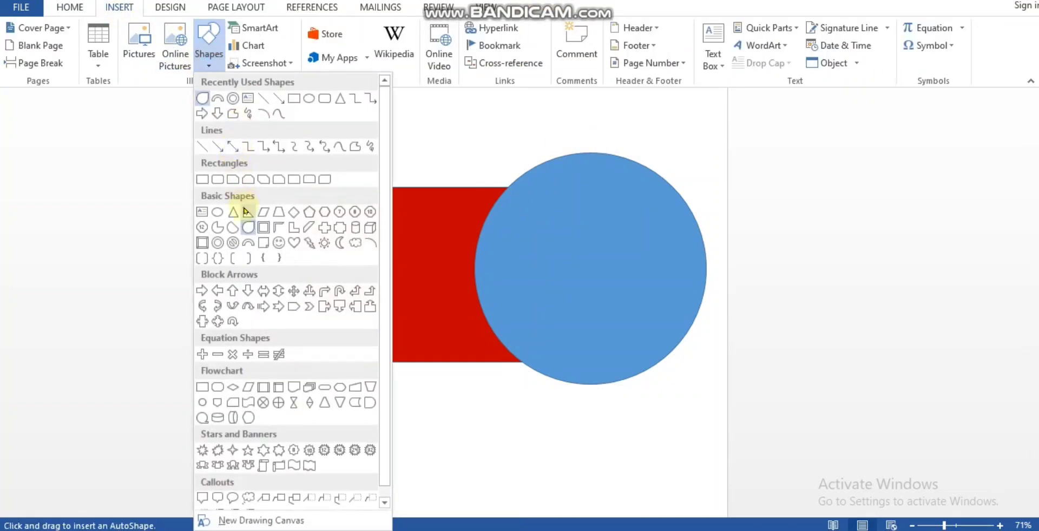
{"action": "left_click", "coordinate": [249, 242]}
{"action": "left_click_drag", "start_coordinate": [503, 163], "coordinate": [720, 408]}
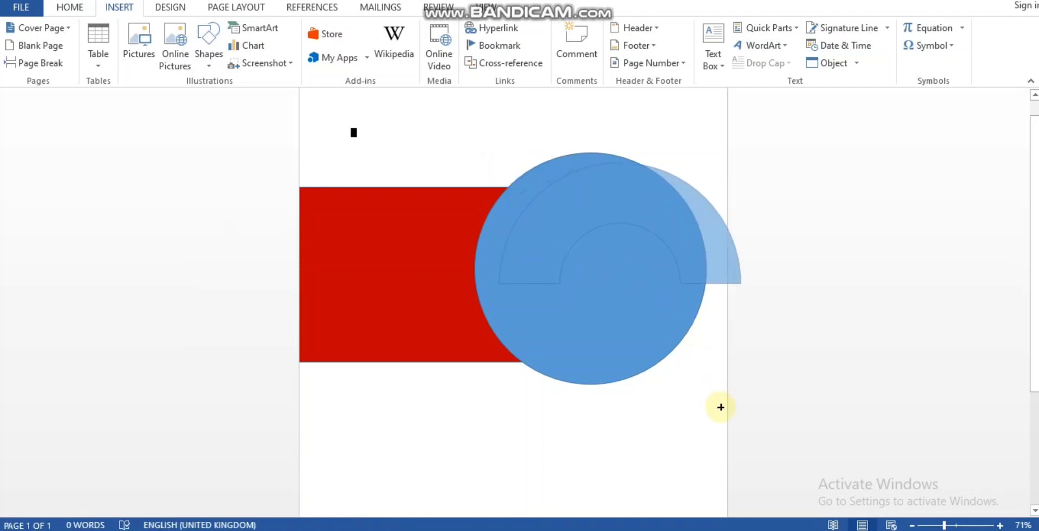
{"action": "left_click_drag", "start_coordinate": [656, 202], "coordinate": [630, 196]}
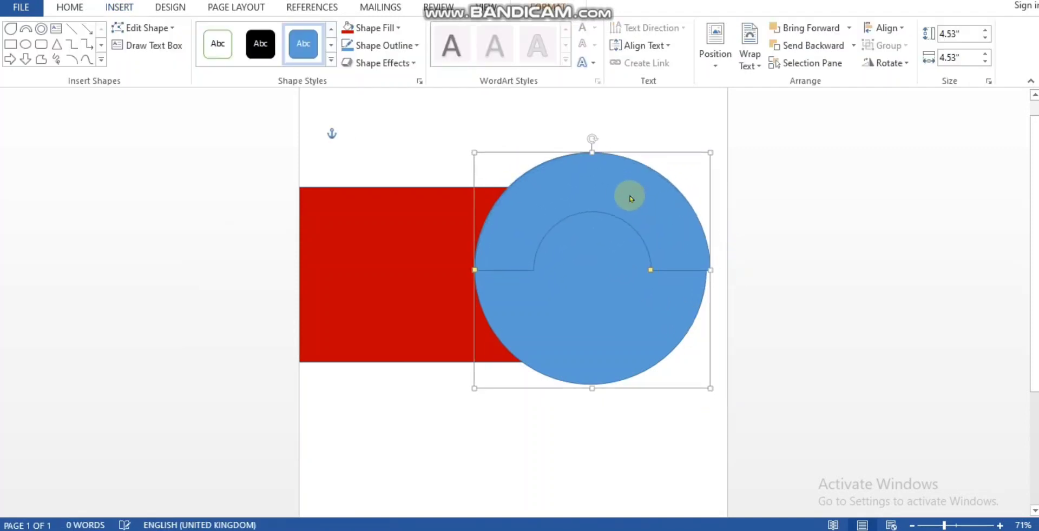
{"action": "left_click_drag", "start_coordinate": [710, 269], "coordinate": [706, 270]}
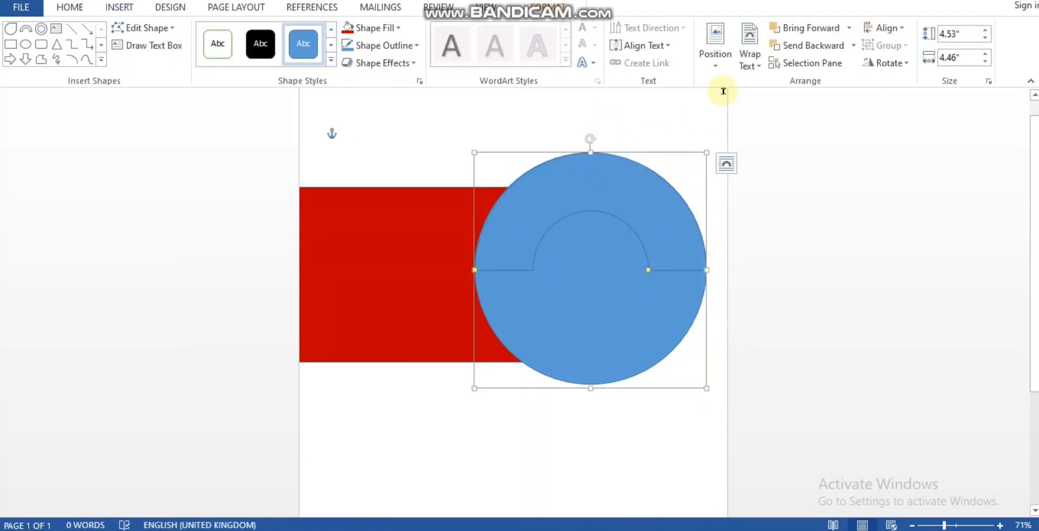
- Rotate the block arc 90° to the right, thin it to a narrow band and shift it toward the page's right edge
{"action": "left_click", "coordinate": [885, 63]}
{"action": "left_click", "coordinate": [915, 82]}
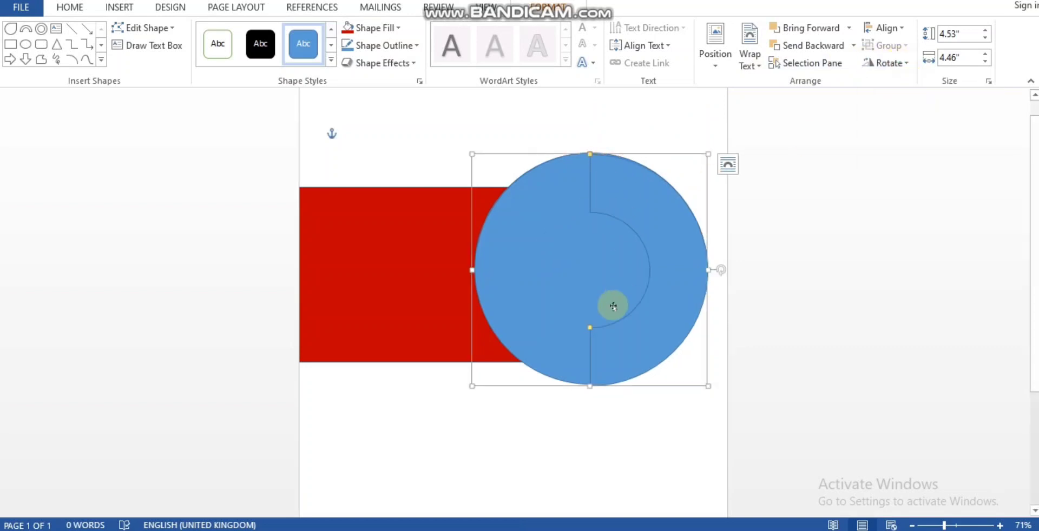
{"action": "left_click_drag", "start_coordinate": [589, 327], "coordinate": [609, 369]}
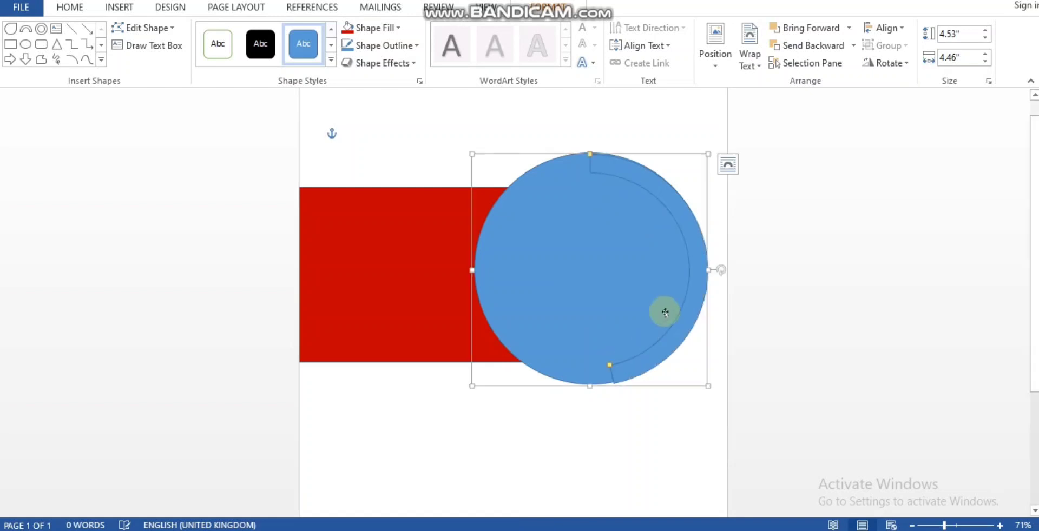
{"action": "left_click_drag", "start_coordinate": [693, 252], "coordinate": [713, 253]}
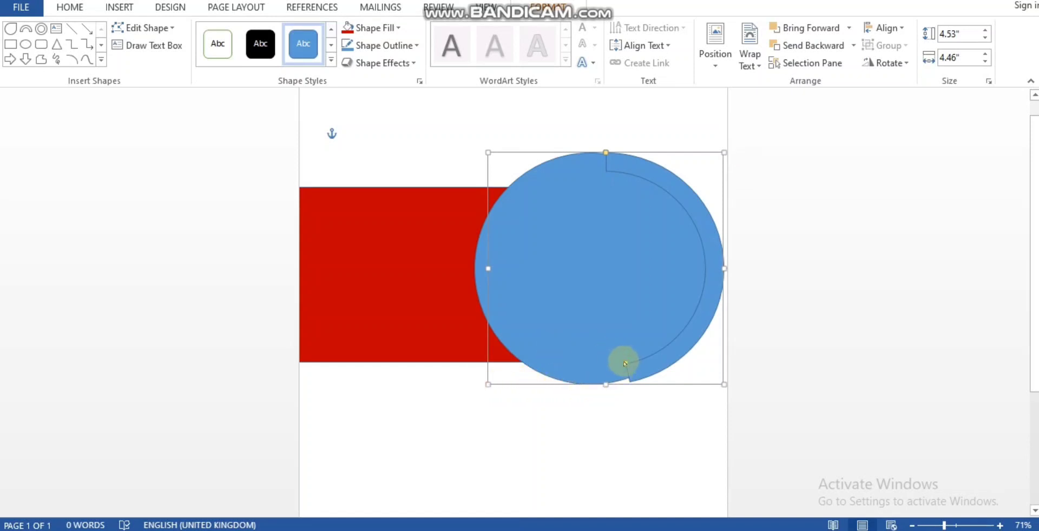
{"action": "left_click_drag", "start_coordinate": [625, 363], "coordinate": [617, 362]}
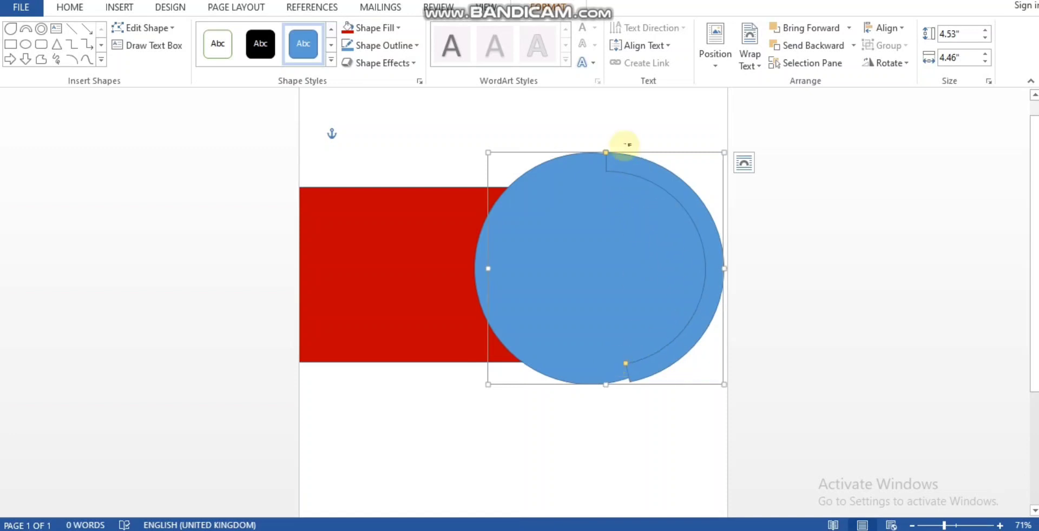
- Enlarge the block arc to about 4.89" by 4.92" so it wraps around the circle's right side, and adjust its lower end
{"action": "left_click_drag", "start_coordinate": [489, 151], "coordinate": [482, 141]}
{"action": "left_click_drag", "start_coordinate": [708, 211], "coordinate": [701, 218]}
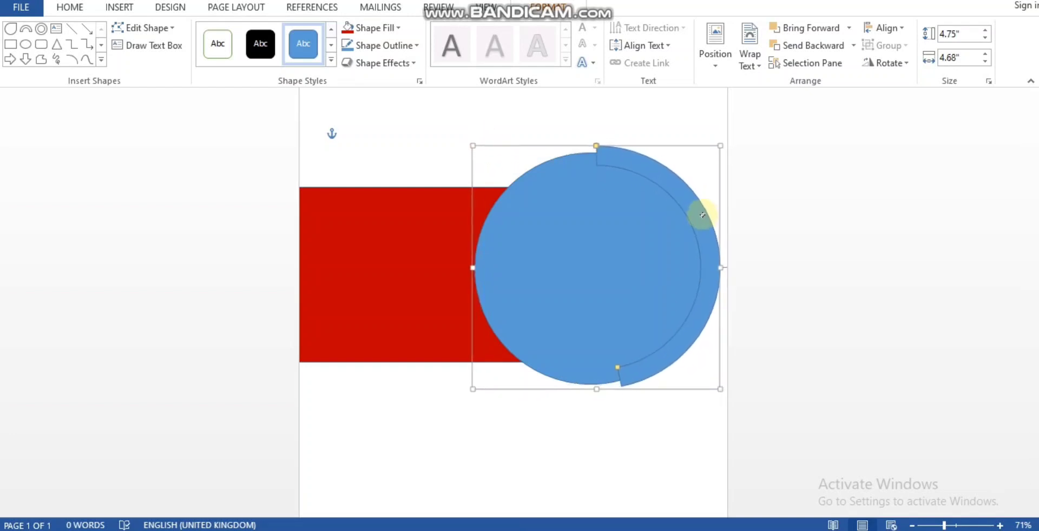
{"action": "left_click_drag", "start_coordinate": [595, 387], "coordinate": [596, 395]}
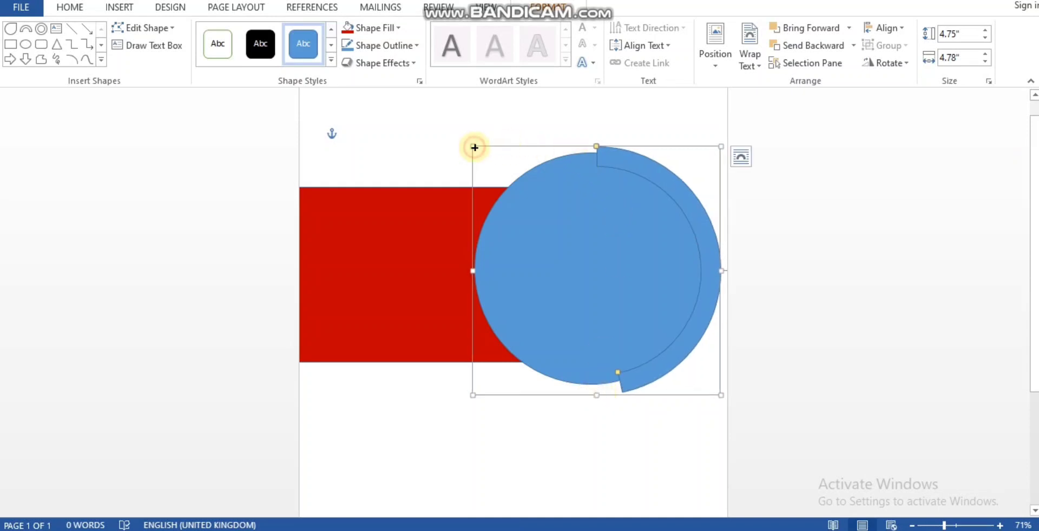
{"action": "left_click_drag", "start_coordinate": [474, 147], "coordinate": [472, 139]}
{"action": "left_click_drag", "start_coordinate": [615, 370], "coordinate": [609, 373]}
- Fill the circle with the picture pexels-pixabay-269077 (1) from the Downloads folder
{"action": "left_click", "coordinate": [587, 242]}
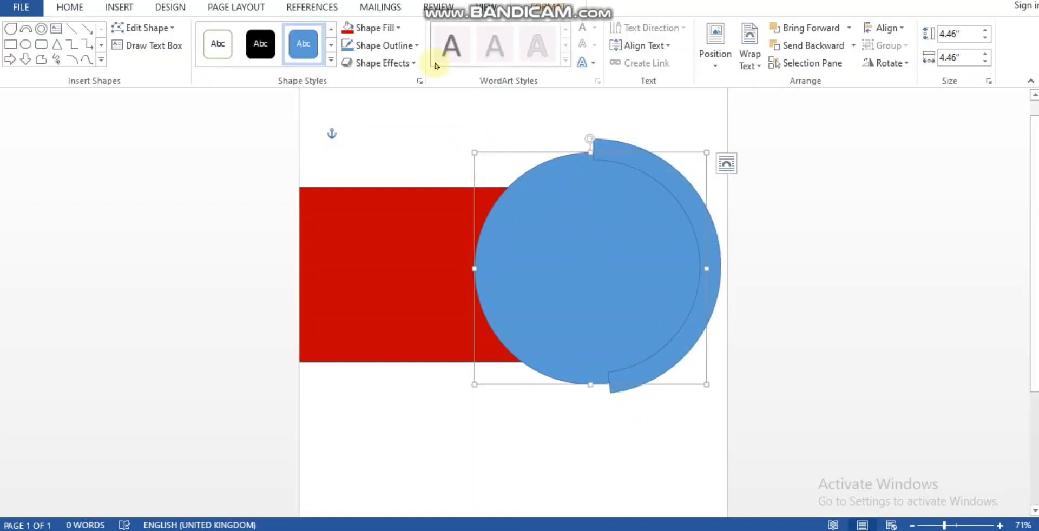
{"action": "left_click", "coordinate": [373, 28]}
{"action": "left_click", "coordinate": [381, 200]}
{"action": "left_click", "coordinate": [703, 407]}
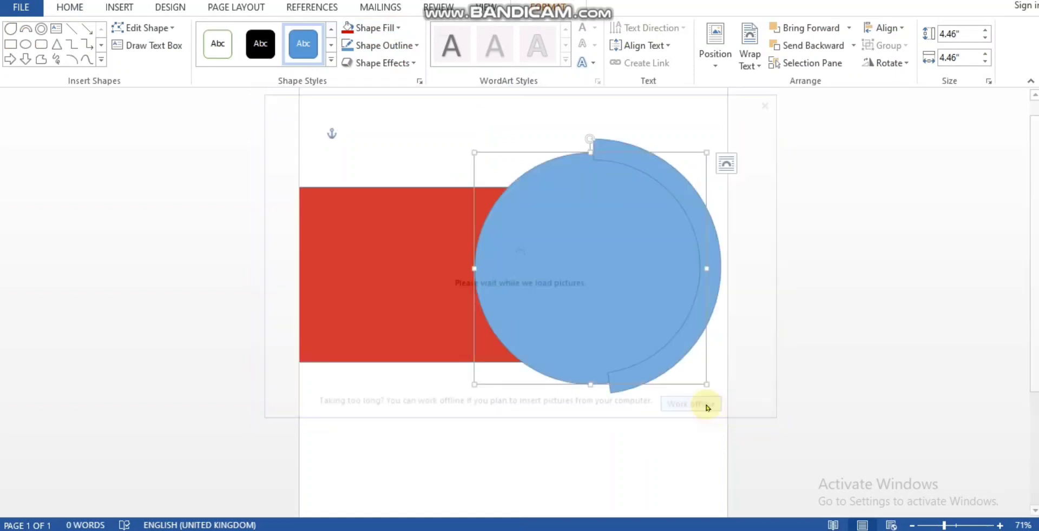
{"action": "left_click", "coordinate": [97, 146]}
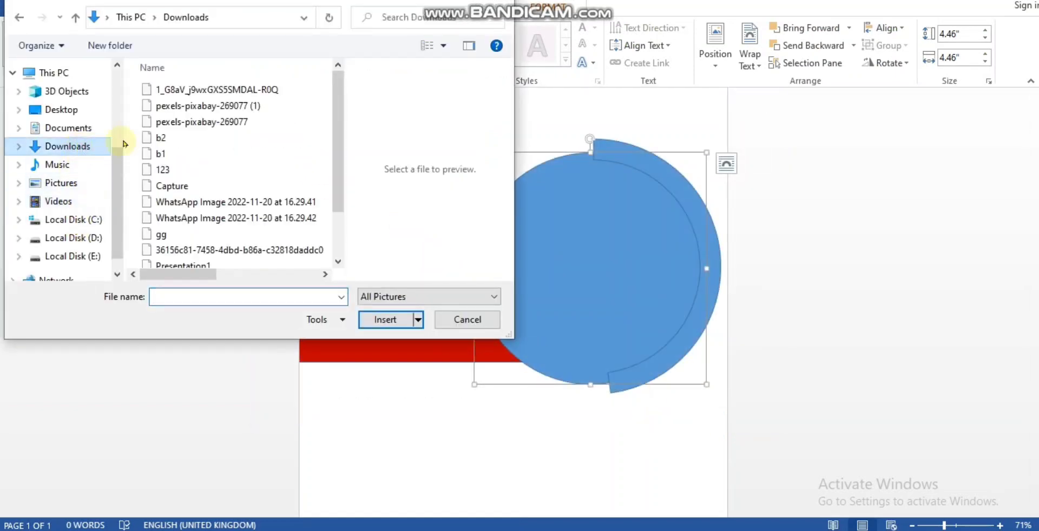
{"action": "left_click", "coordinate": [216, 106]}
{"action": "left_click", "coordinate": [385, 319]}
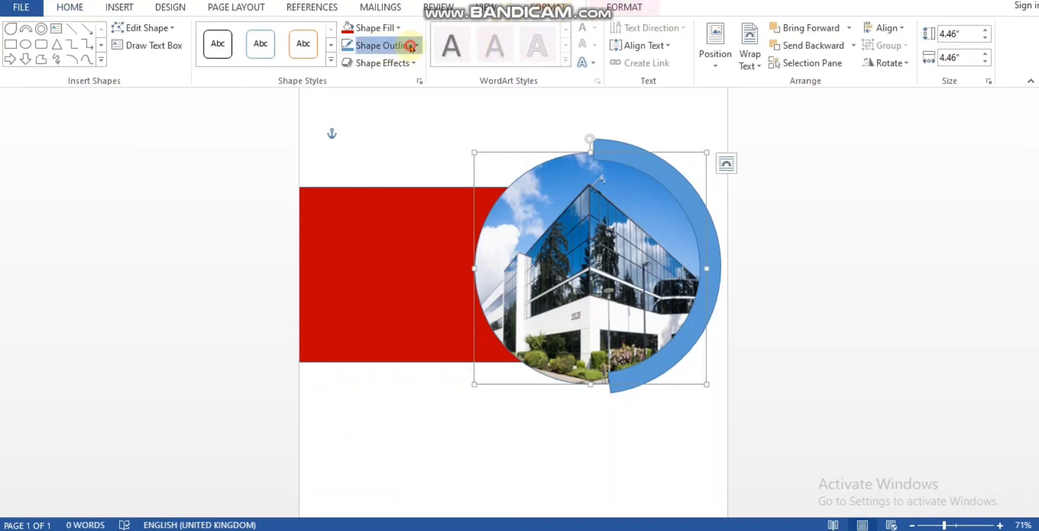
- Remove the picture circle's outline and fill the block arc with dark blue
{"action": "left_click", "coordinate": [381, 45]}
{"action": "left_click", "coordinate": [381, 181]}
{"action": "left_click", "coordinate": [642, 157]}
{"action": "left_click", "coordinate": [372, 28]}
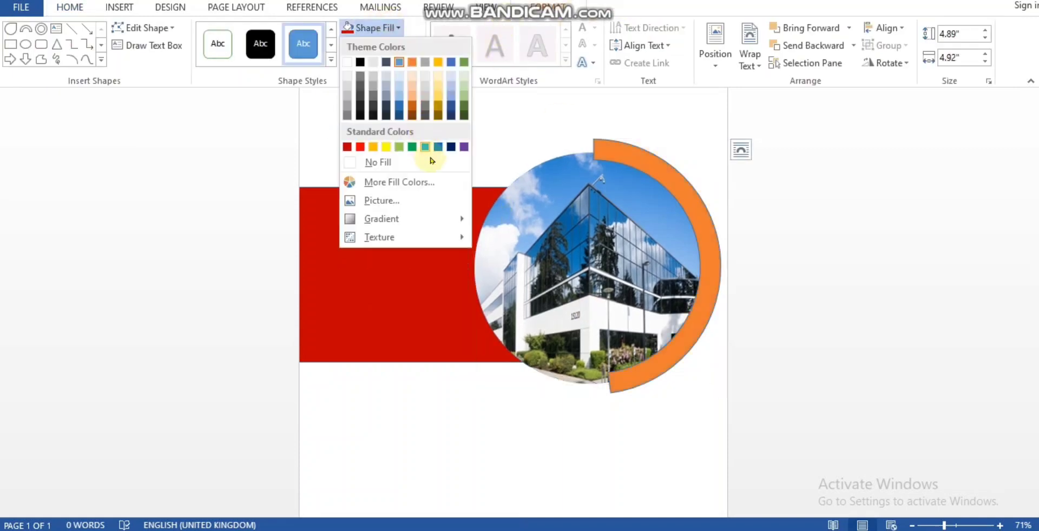
{"action": "left_click", "coordinate": [451, 146]}
{"action": "left_click", "coordinate": [612, 460]}
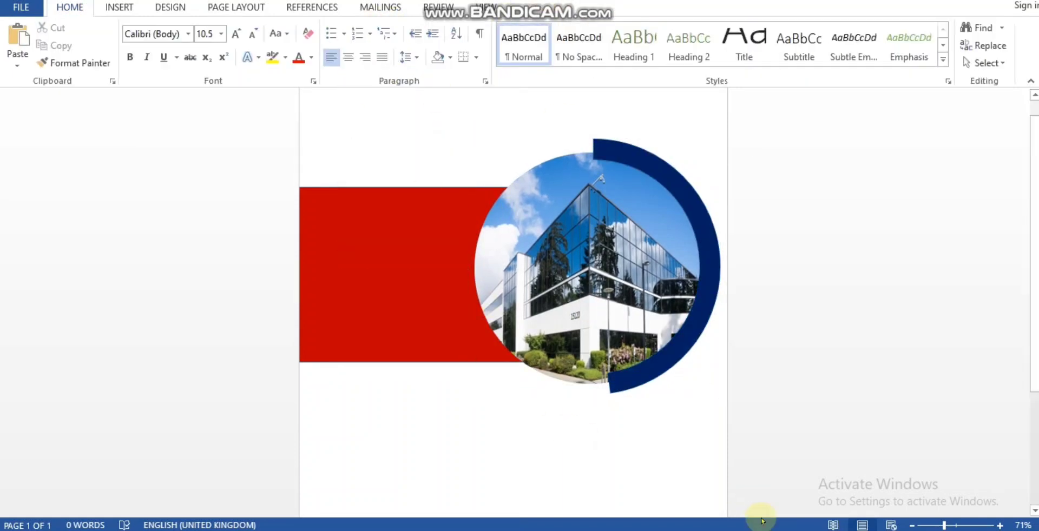
- Insert black WordArt reading COMPANY and place it on the page just below the red rectangle
{"action": "left_click", "coordinate": [935, 525]}
{"action": "left_click_drag", "start_coordinate": [935, 525], "coordinate": [930, 525]}
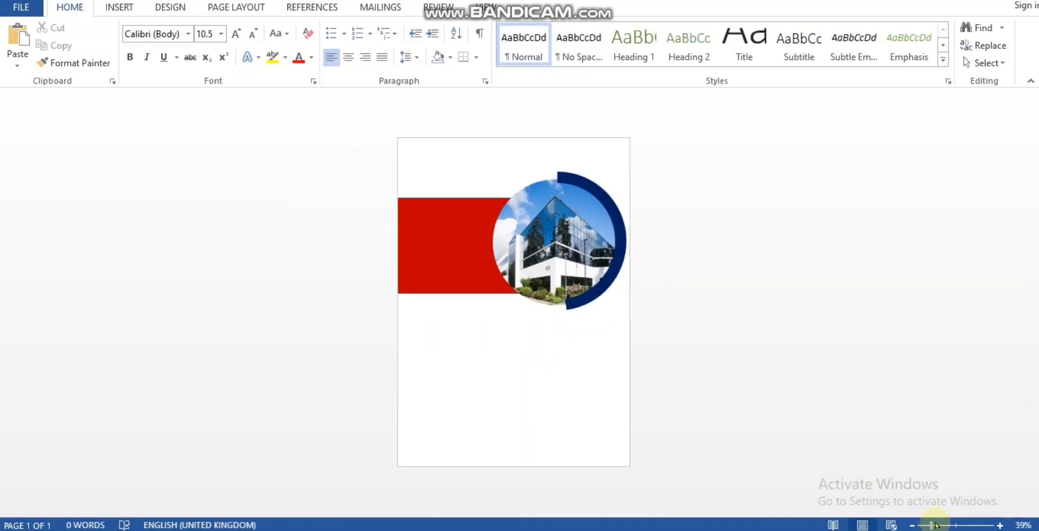
{"action": "left_click", "coordinate": [462, 247]}
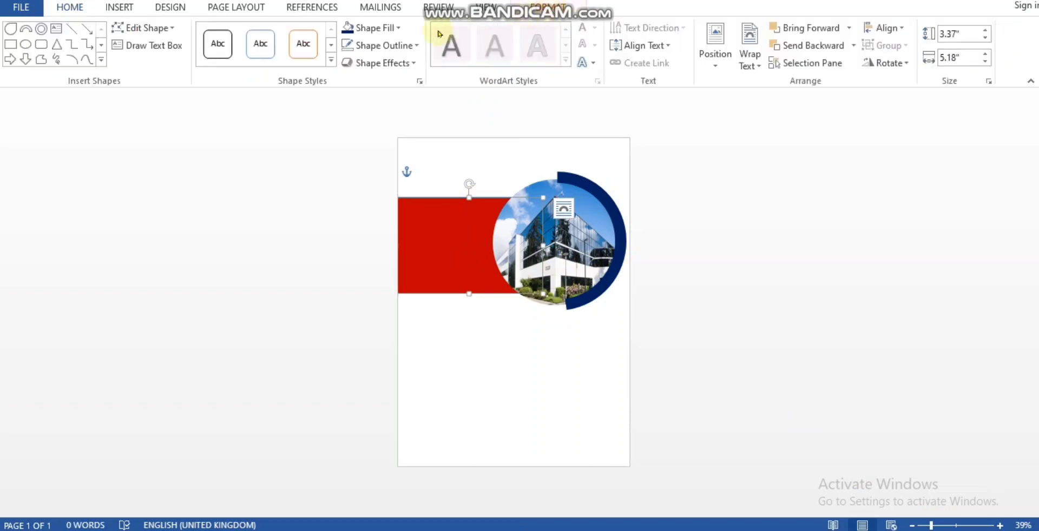
{"action": "left_click", "coordinate": [461, 266]}
{"action": "left_click", "coordinate": [492, 384]}
{"action": "left_click", "coordinate": [115, 8]}
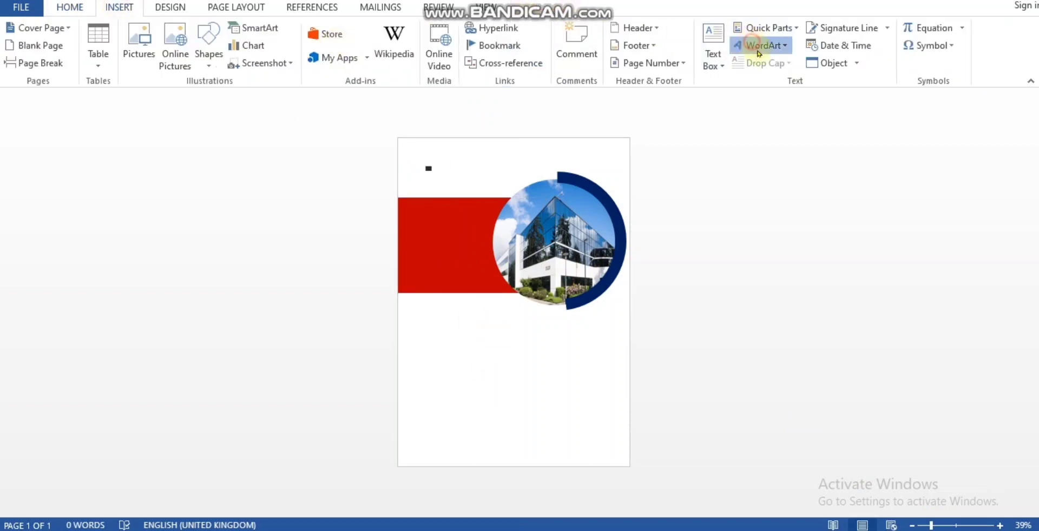
{"action": "left_click", "coordinate": [758, 46]}
{"action": "left_click", "coordinate": [753, 81]}
{"action": "type", "text": "COMPANY"}
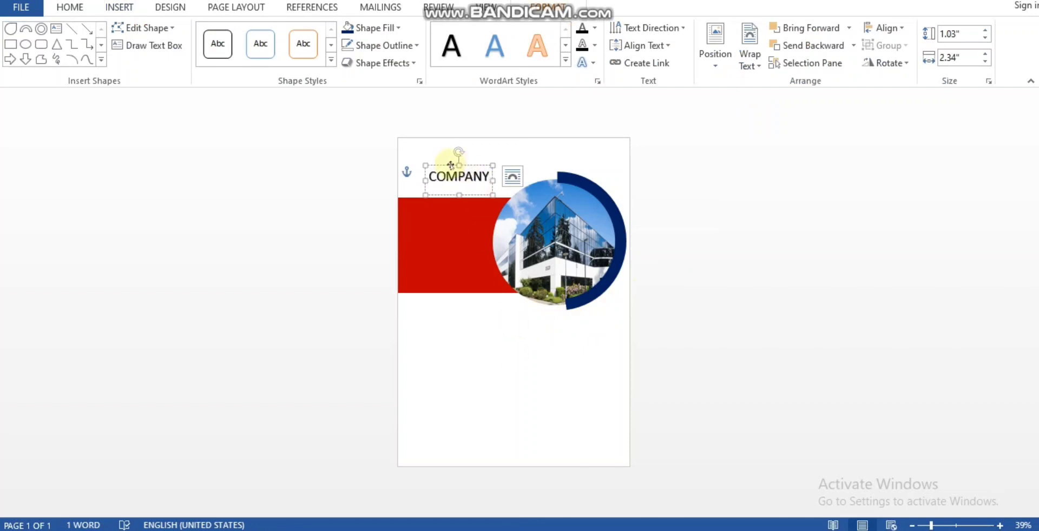
{"action": "left_click_drag", "start_coordinate": [451, 165], "coordinate": [470, 327]}
- Set the font size of the COMPANY text to 60
{"action": "left_click", "coordinate": [119, 6]}
{"action": "left_click", "coordinate": [70, 7]}
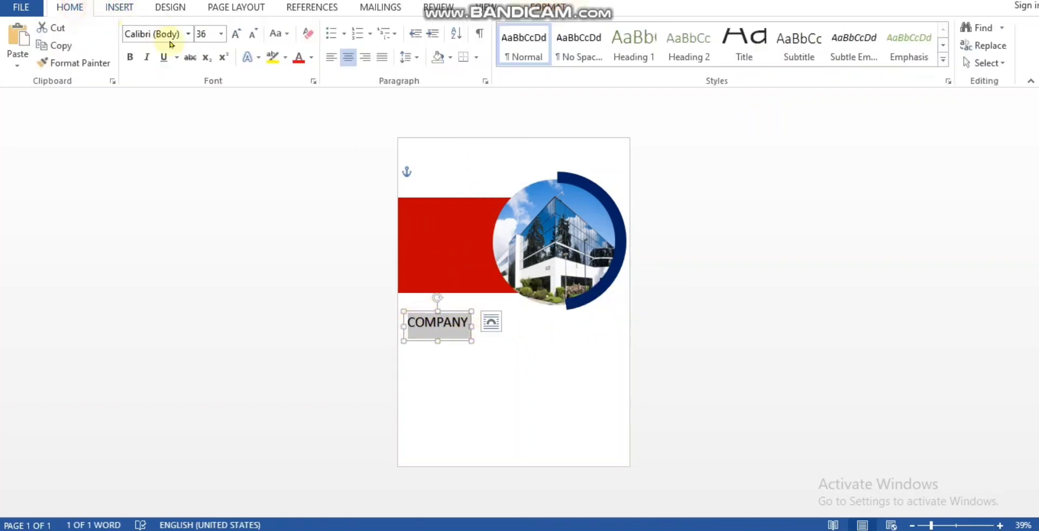
{"action": "left_click", "coordinate": [188, 37]}
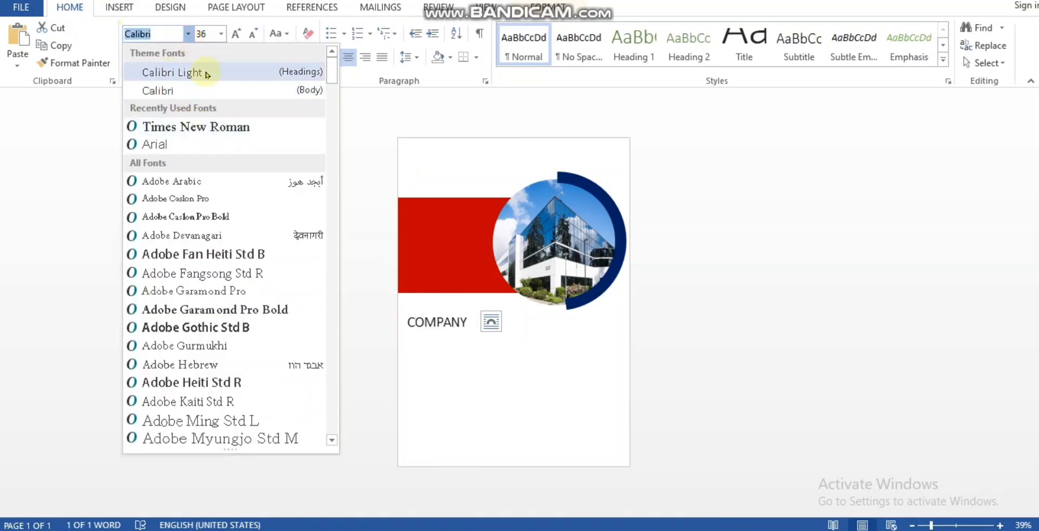
{"action": "left_click", "coordinate": [222, 36]}
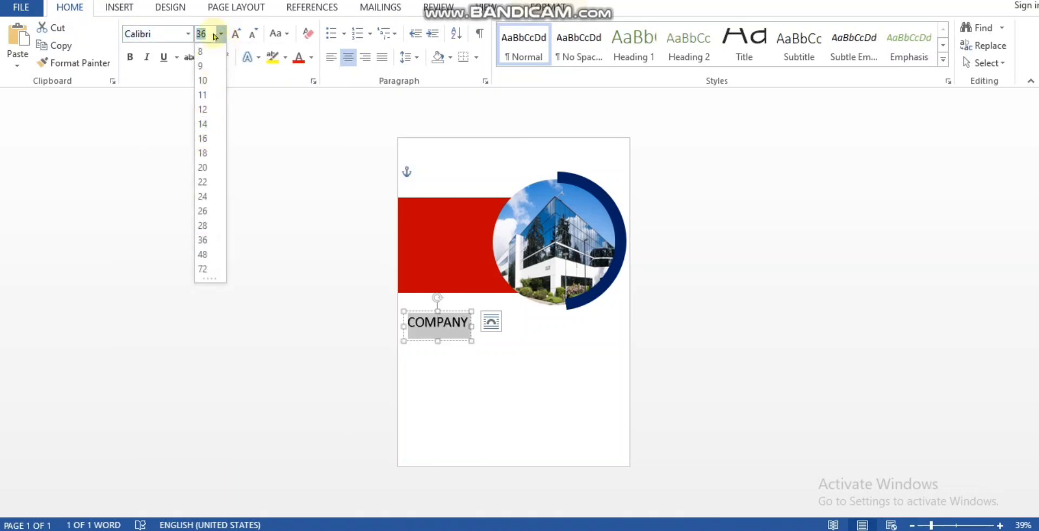
{"action": "left_click", "coordinate": [265, 104]}
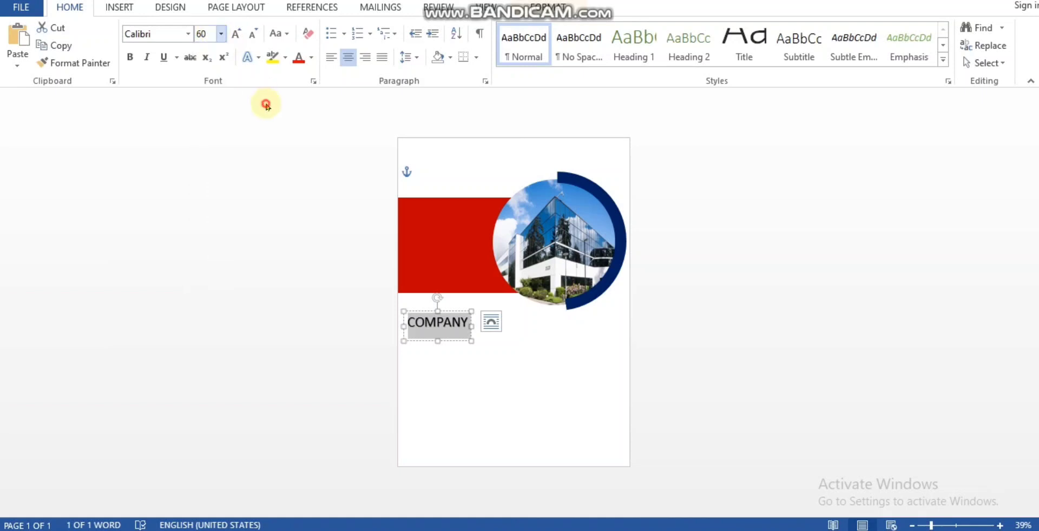
{"action": "left_click", "coordinate": [597, 401]}
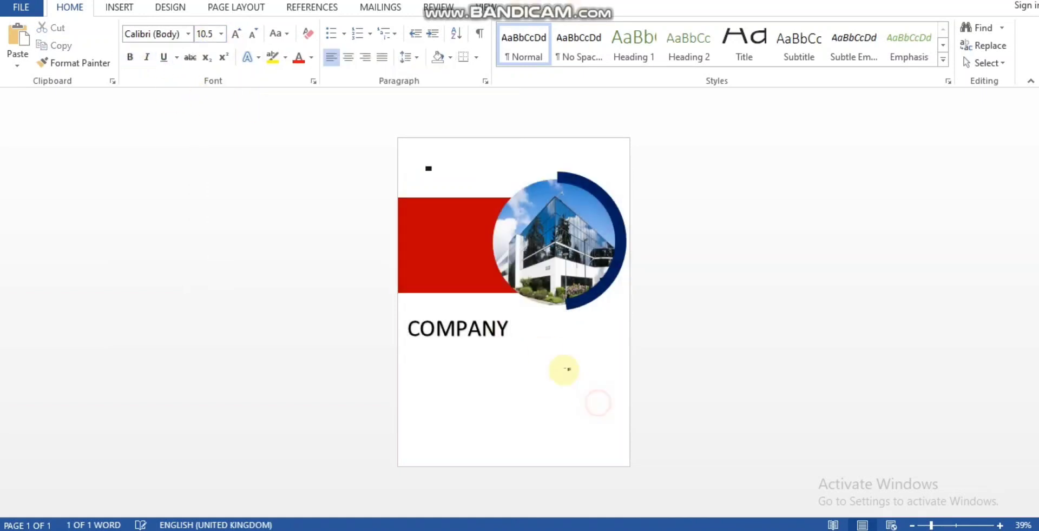
- Make the COMPANY text bold
{"action": "left_click", "coordinate": [515, 329]}
{"action": "double_click", "coordinate": [412, 331]}
{"action": "key", "text": "ctrl+c"}
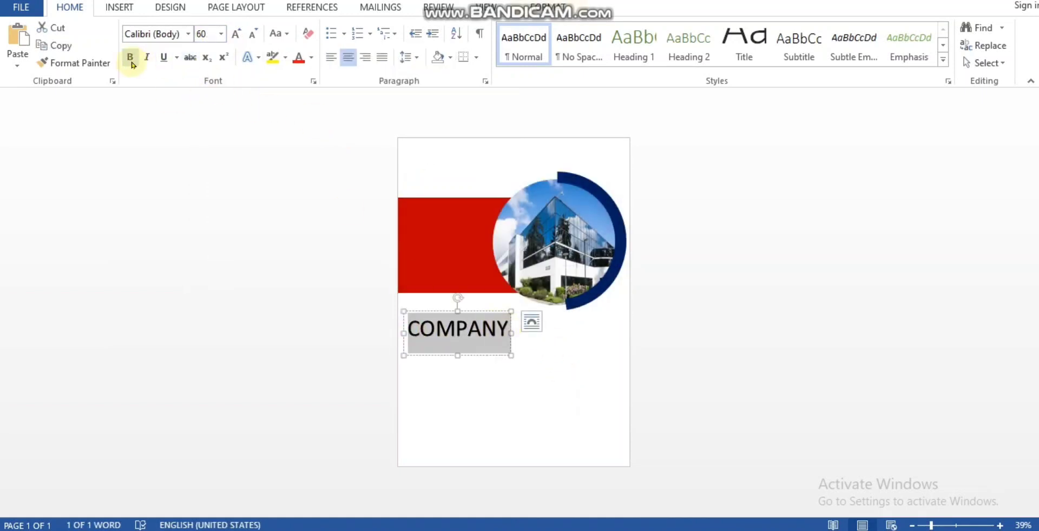
{"action": "left_click", "coordinate": [129, 56]}
{"action": "left_click", "coordinate": [524, 341]}
{"action": "left_click_drag", "start_coordinate": [509, 331], "coordinate": [420, 328]}
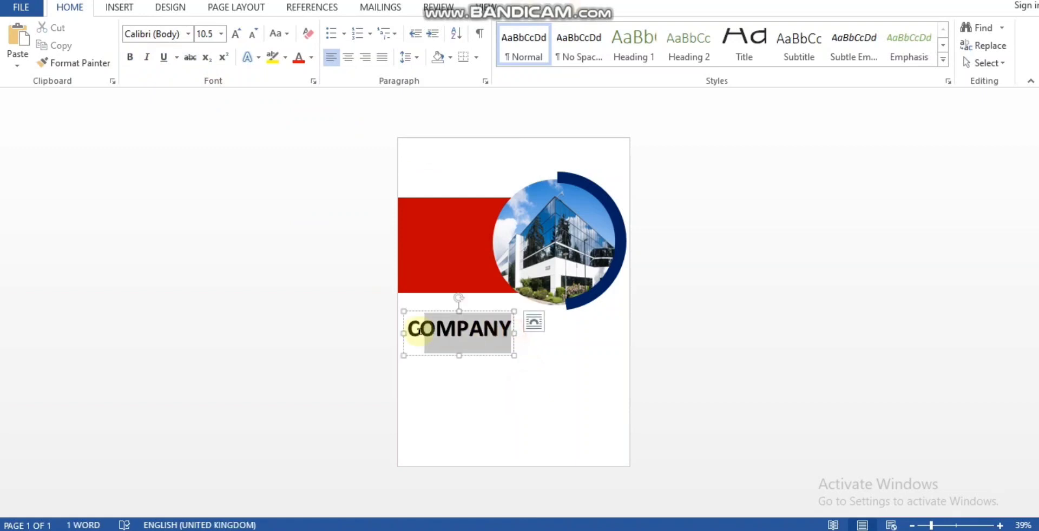
{"action": "left_click", "coordinate": [528, 351]}
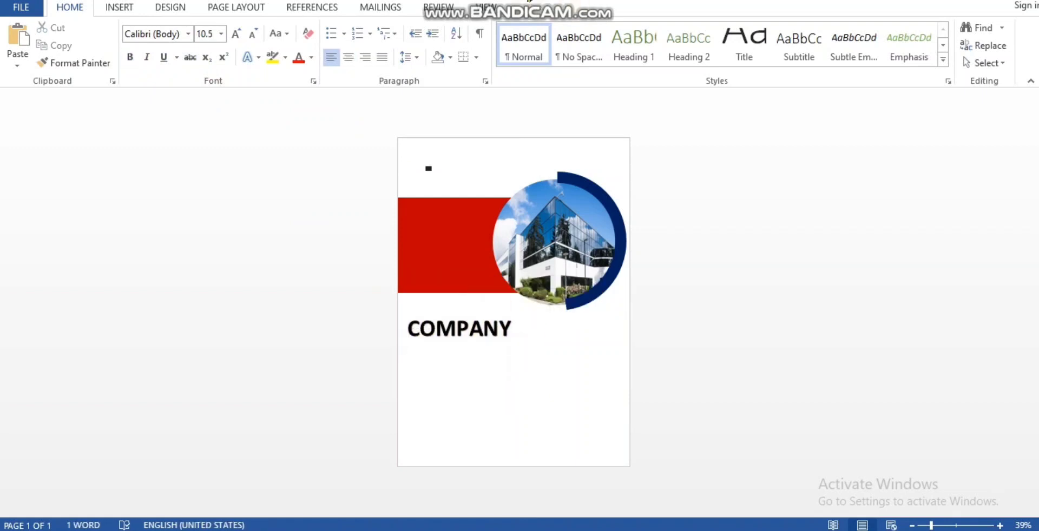
- Insert a second black WordArt containing the copied COMPANY text and place it below the existing title
{"action": "left_click", "coordinate": [130, 17]}
{"action": "left_click", "coordinate": [761, 42]}
{"action": "left_click", "coordinate": [749, 76]}
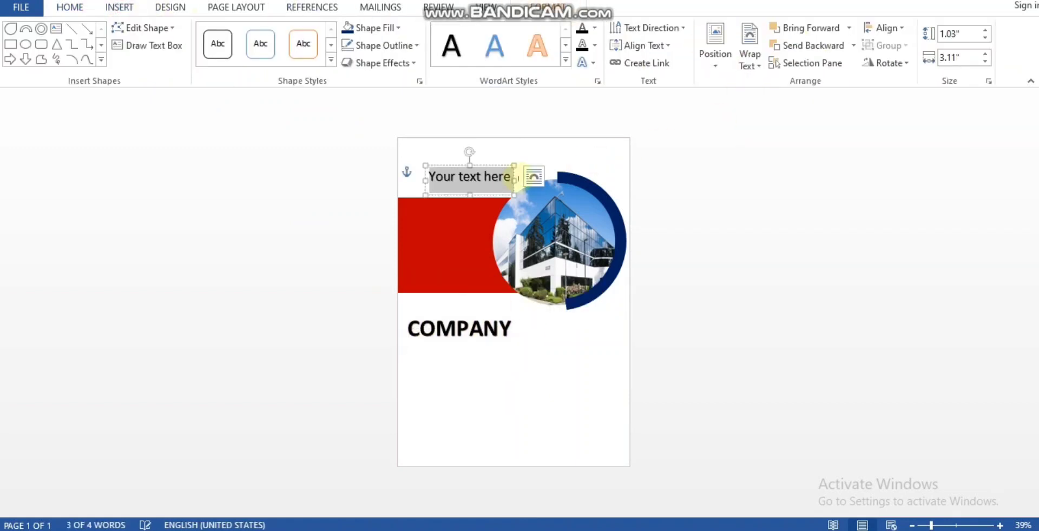
{"action": "key", "text": "ctrl+v"}
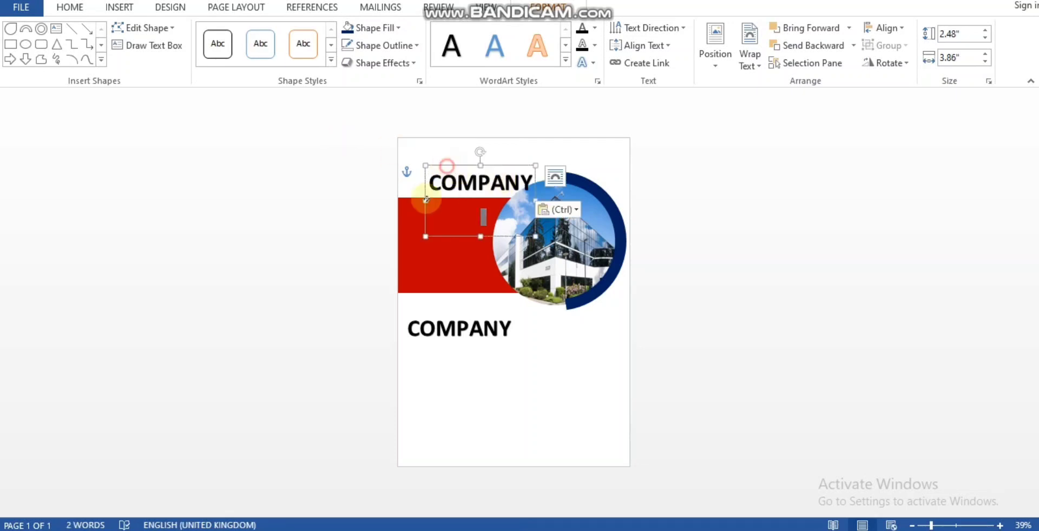
{"action": "left_click_drag", "start_coordinate": [448, 168], "coordinate": [436, 350]}
- Replace the duplicated COMPANY text in the lower WordArt with PROFILE 2022
{"action": "left_click", "coordinate": [514, 372]}
{"action": "key", "text": "BackSpace"}
{"action": "key", "text": "BackSpace"}
{"action": "key", "text": "BackSpace"}
{"action": "key", "text": "BackSpace"}
{"action": "key", "text": "BackSpace"}
{"action": "key", "text": "BackSpace"}
{"action": "key", "text": "BackSpace"}
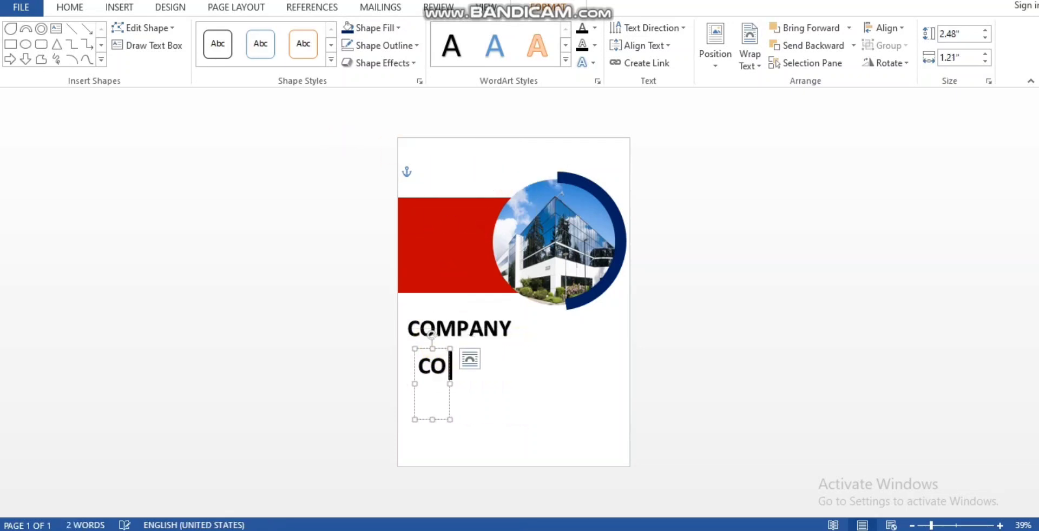
{"action": "type", "text": "PROFILE"}
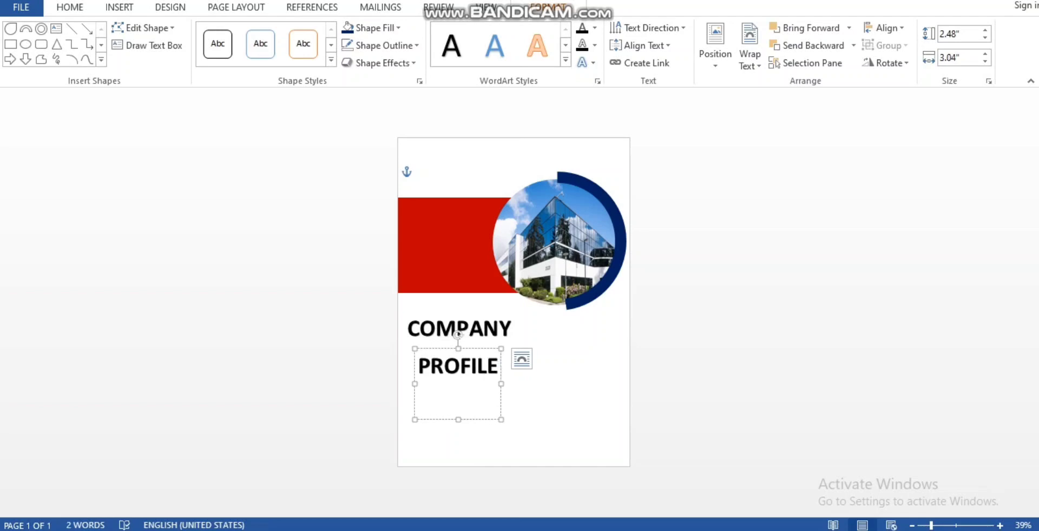
{"action": "type", "text": " 2022"}
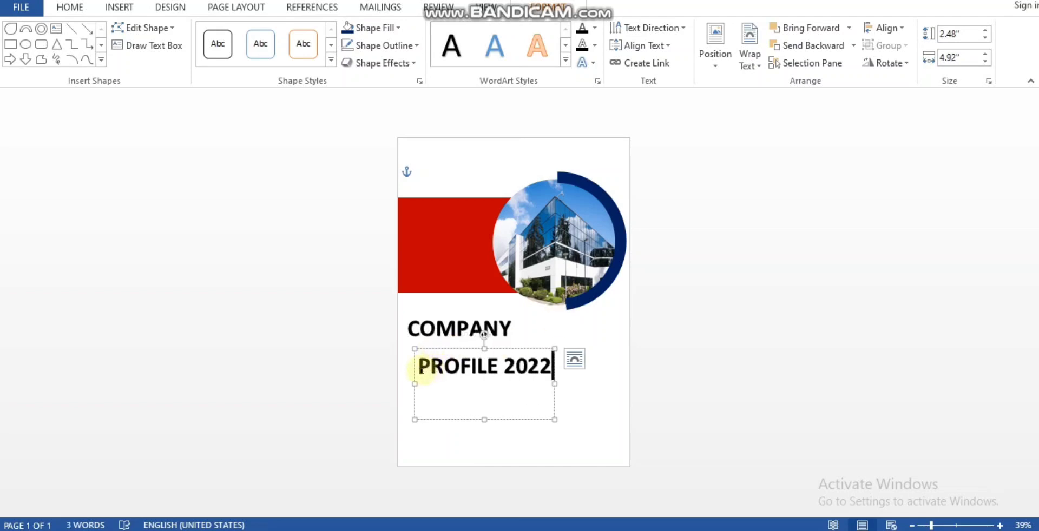
- Fill the PROFILE 2022 text with the standard Dark Red colour
{"action": "left_click_drag", "start_coordinate": [461, 369], "coordinate": [552, 369]}
{"action": "left_click", "coordinate": [413, 329]}
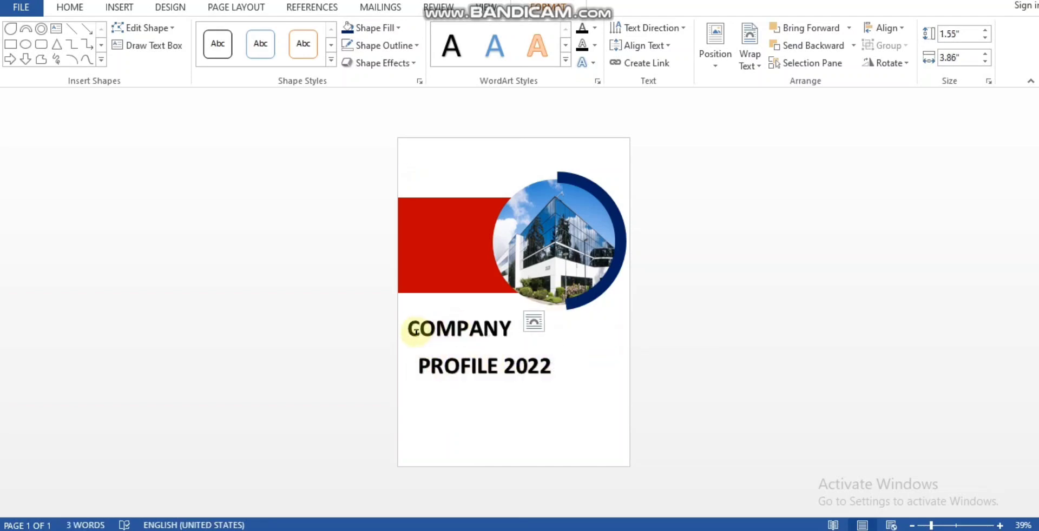
{"action": "left_click_drag", "start_coordinate": [412, 359], "coordinate": [551, 369]}
{"action": "left_click", "coordinate": [594, 28]}
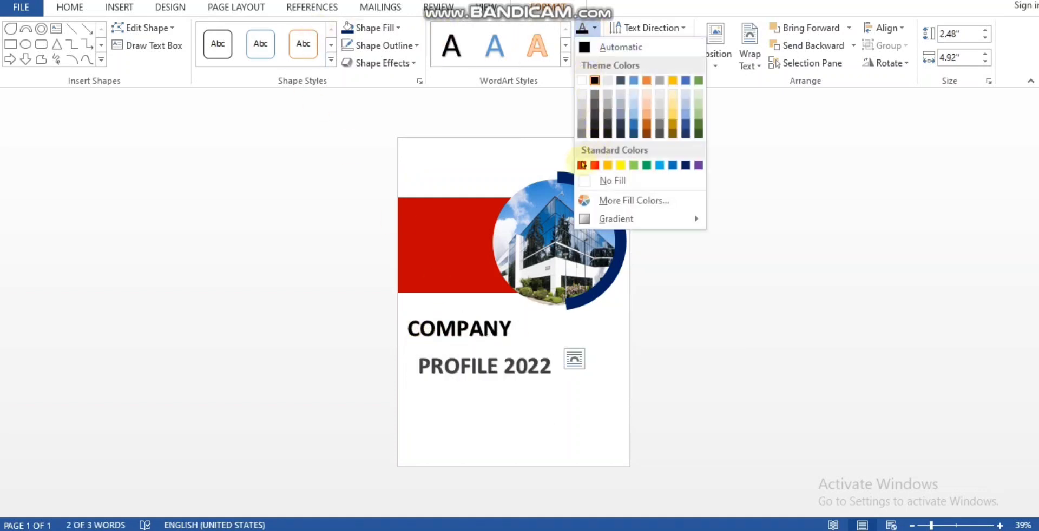
{"action": "left_click", "coordinate": [582, 165]}
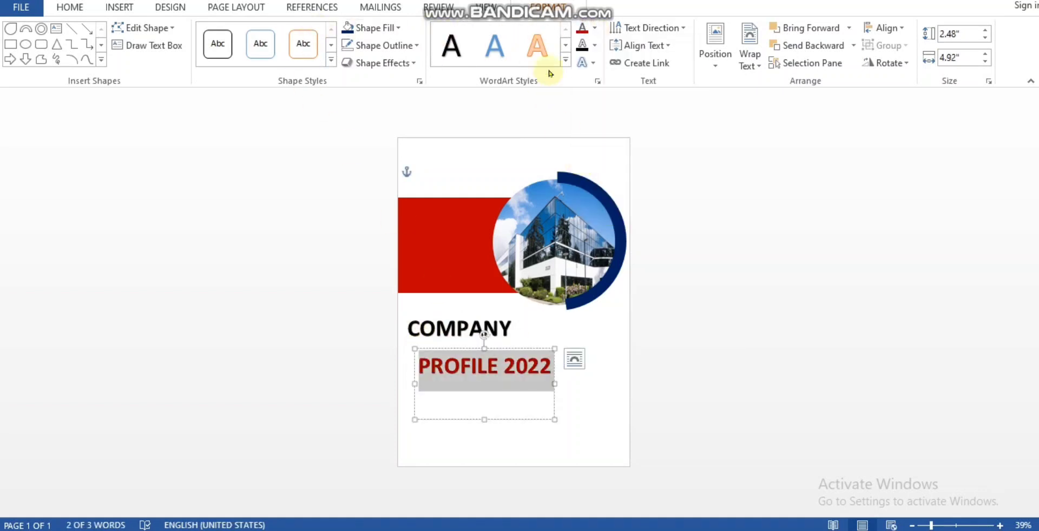
- Remove the outline of the PROFILE 2022 text and align it directly beneath COMPANY
{"action": "left_click", "coordinate": [598, 48]}
{"action": "left_click", "coordinate": [609, 197]}
{"action": "left_click_drag", "start_coordinate": [461, 349], "coordinate": [449, 340]}
{"action": "left_click", "coordinate": [771, 263]}
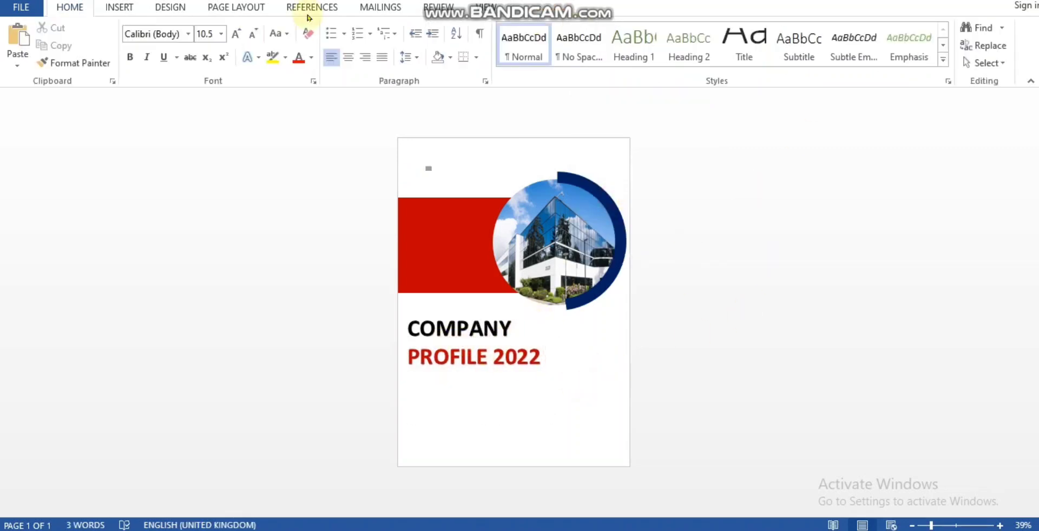
- Insert a Banded Quote text box and move it below the PROFILE 2022 line
{"action": "left_click", "coordinate": [113, 9]}
{"action": "left_click", "coordinate": [712, 48]}
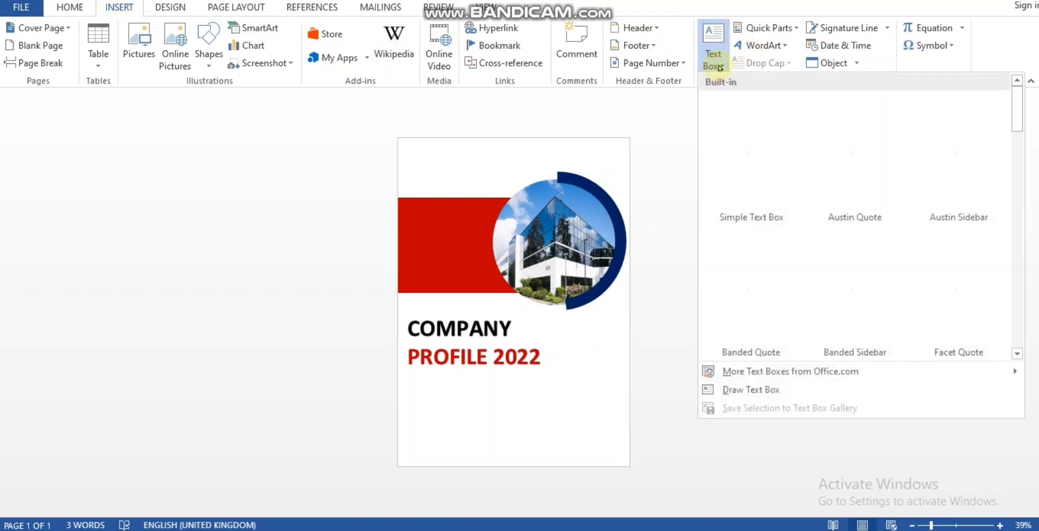
{"action": "left_click", "coordinate": [737, 280]}
{"action": "left_click", "coordinate": [456, 245]}
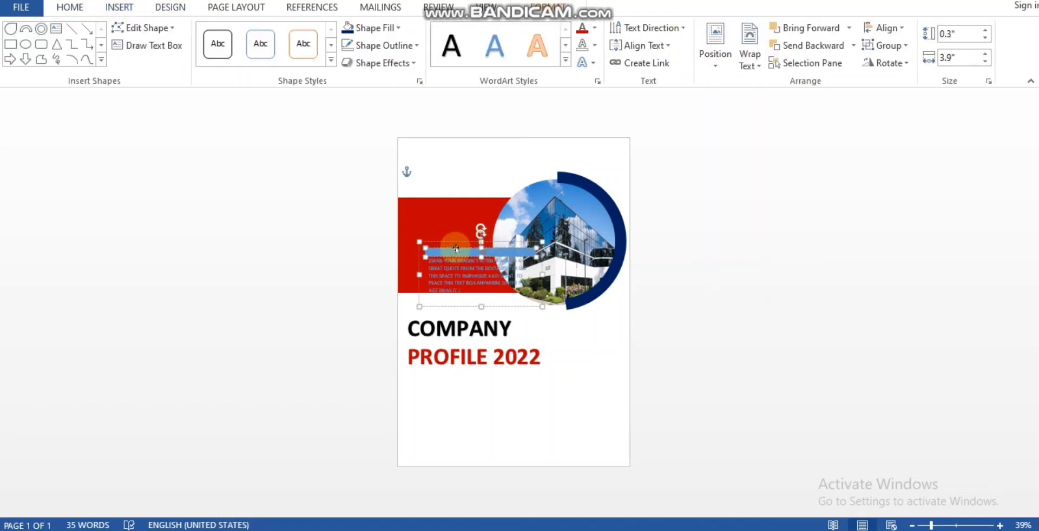
{"action": "left_click_drag", "start_coordinate": [456, 248], "coordinate": [456, 344]}
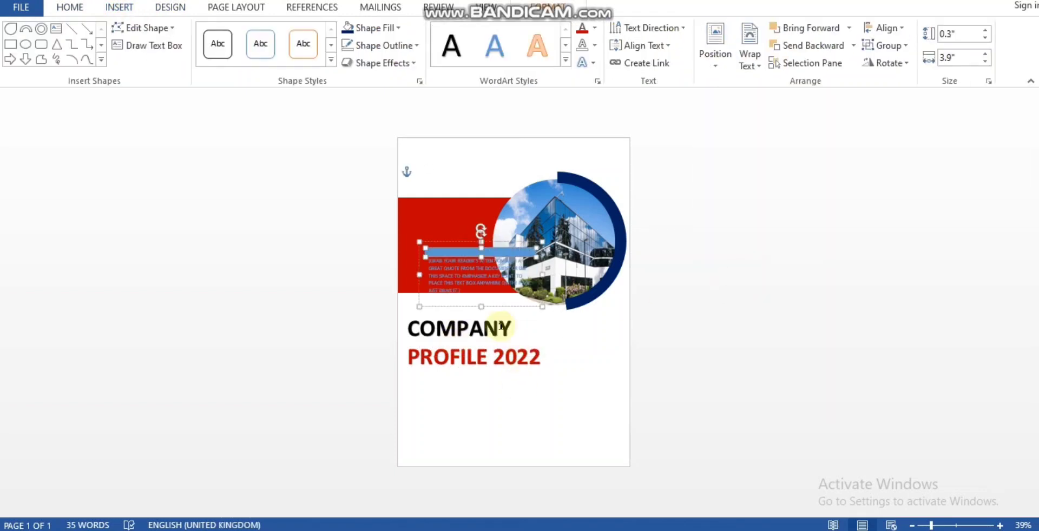
{"action": "left_click_drag", "start_coordinate": [463, 244], "coordinate": [448, 373]}
- Widen the quote box to about 7.37" and replace its placeholder text with a Lorem Ipsum paragraph
{"action": "left_click_drag", "start_coordinate": [525, 406], "coordinate": [615, 412]}
{"action": "left_click", "coordinate": [436, 403]}
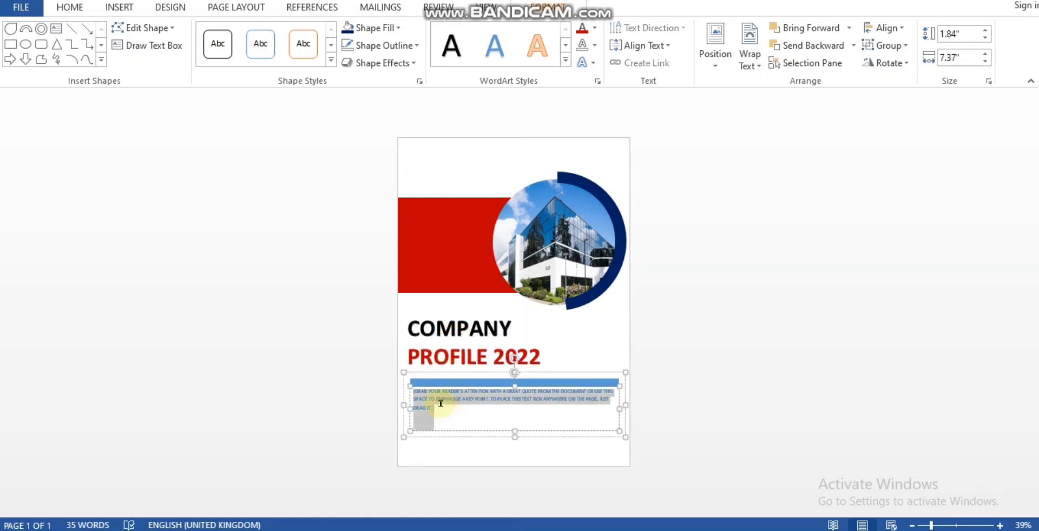
{"action": "key", "text": "Delete"}
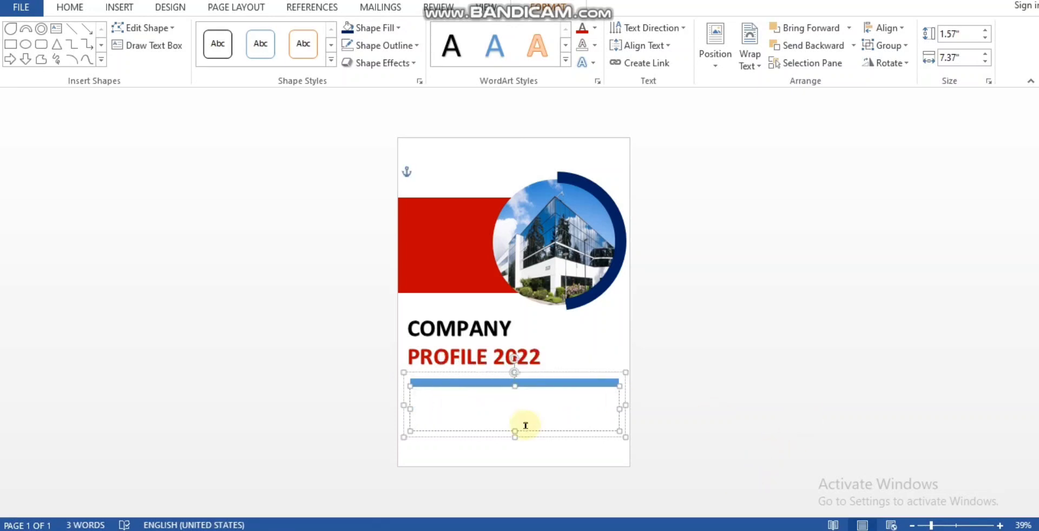
{"action": "type", "text": "Lorem Ipsum is simply dummy text of the printing and typesetting industry. Lorem Ipsum has been the industry's standard dummy text ever since the 1500s, when an unknown printer took a galley of type and scrambled it to make a type specimen book. It has survived not only five centuries, but also the leap into electronic typesetting, remaining essentially unchanged."}
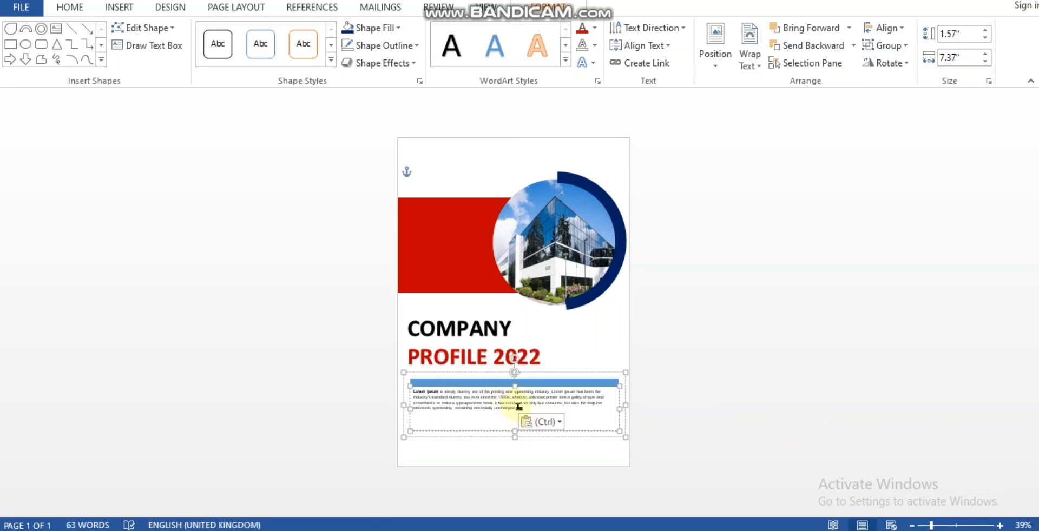
- Justify the Lorem Ipsum paragraph in the quote box
{"action": "key", "text": "ctrl+a"}
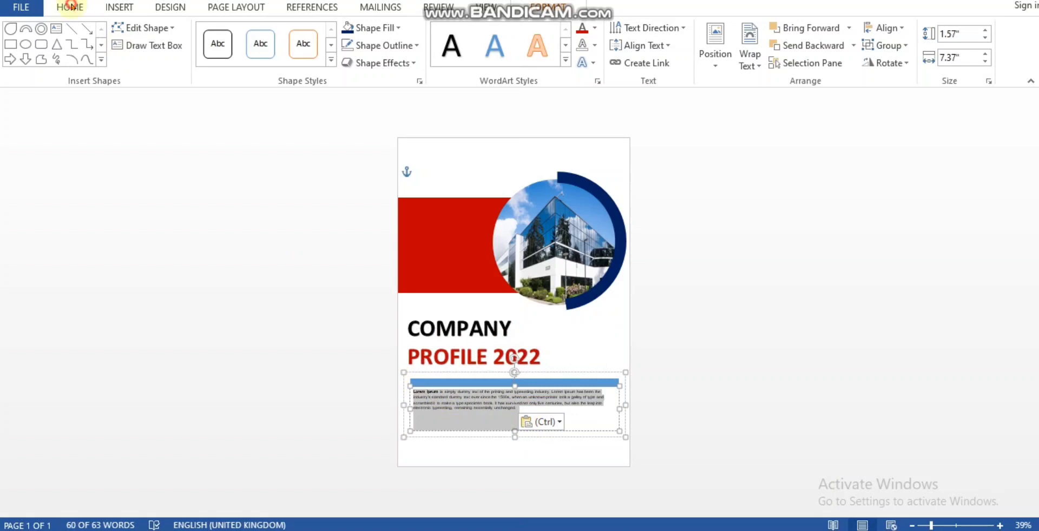
{"action": "left_click", "coordinate": [69, 7]}
{"action": "left_click", "coordinate": [381, 57]}
{"action": "left_click", "coordinate": [574, 384]}
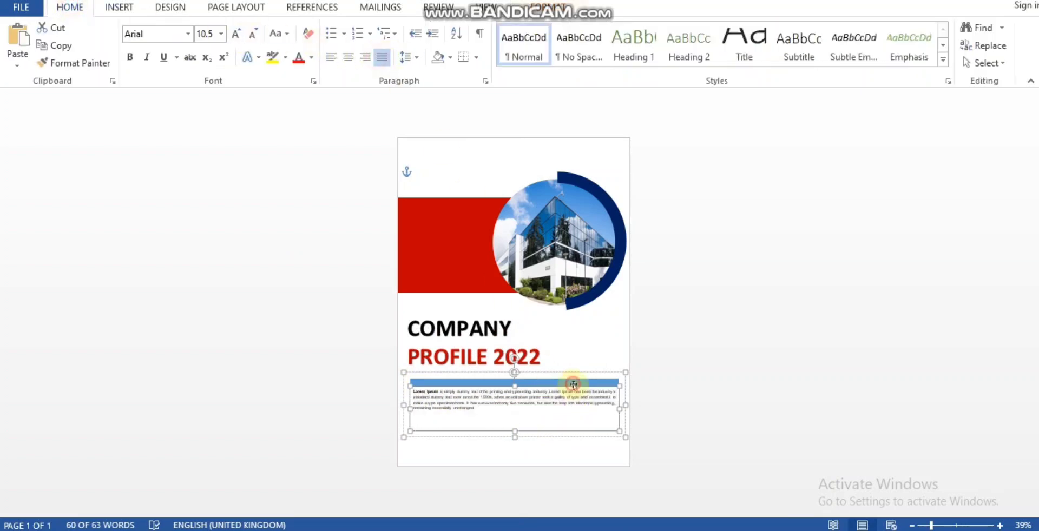
{"action": "left_click", "coordinate": [547, 7]}
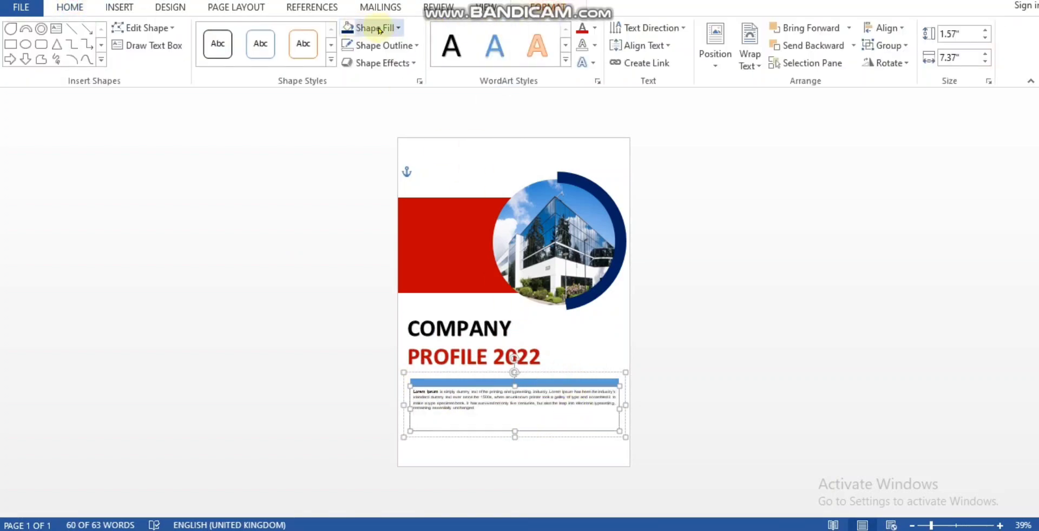
{"action": "left_click", "coordinate": [398, 29]}
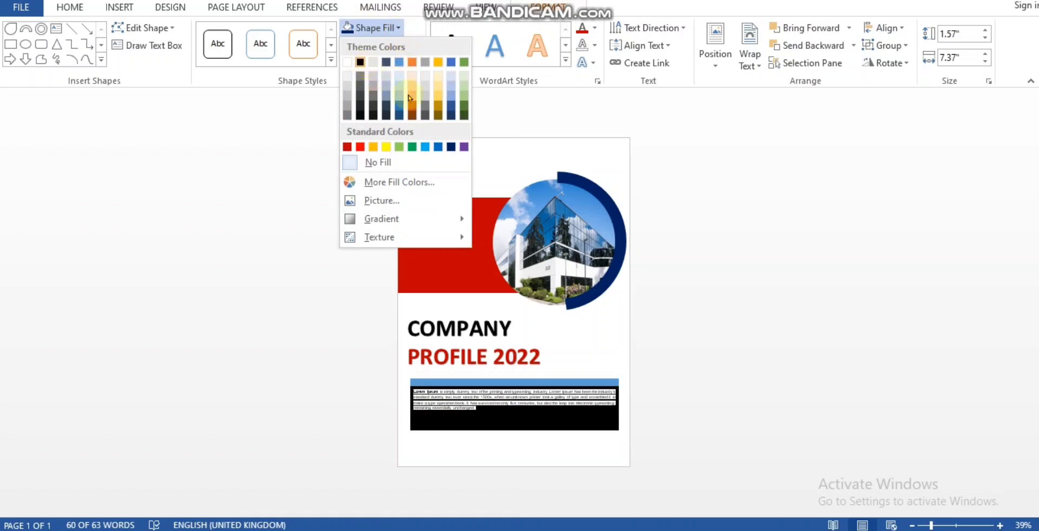
{"action": "left_click", "coordinate": [507, 154]}
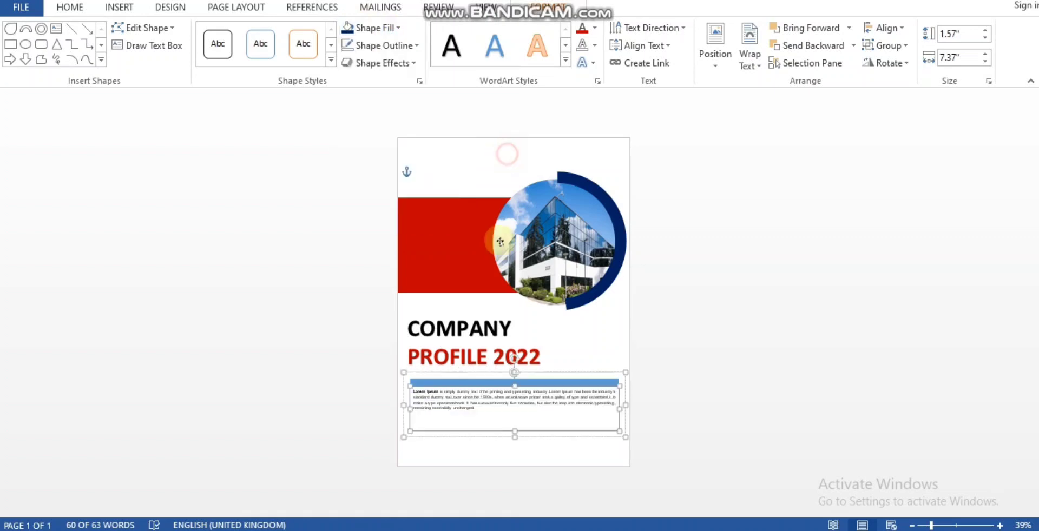
- Fill the quote box's light blue banner with dark blue
{"action": "left_click", "coordinate": [469, 384]}
{"action": "left_click", "coordinate": [370, 28]}
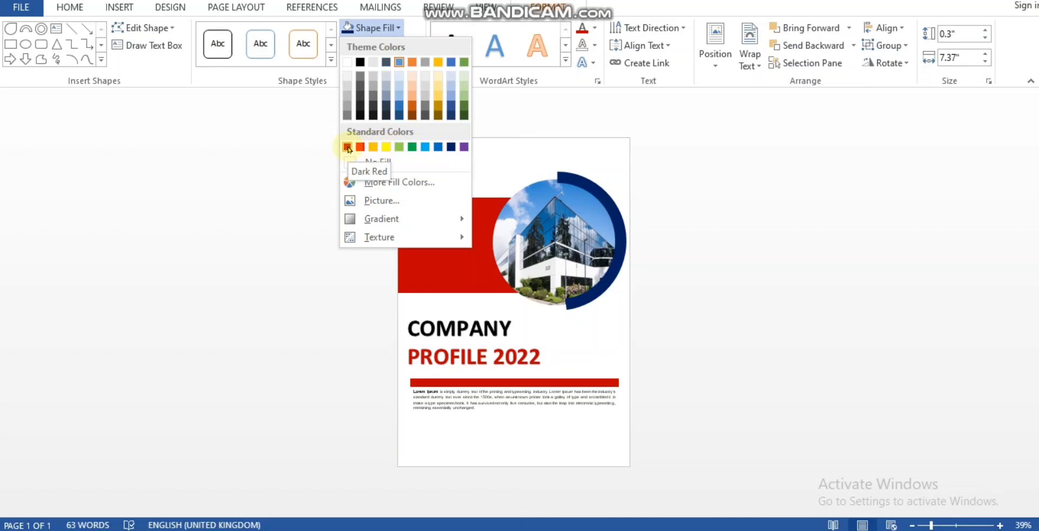
{"action": "left_click", "coordinate": [454, 150]}
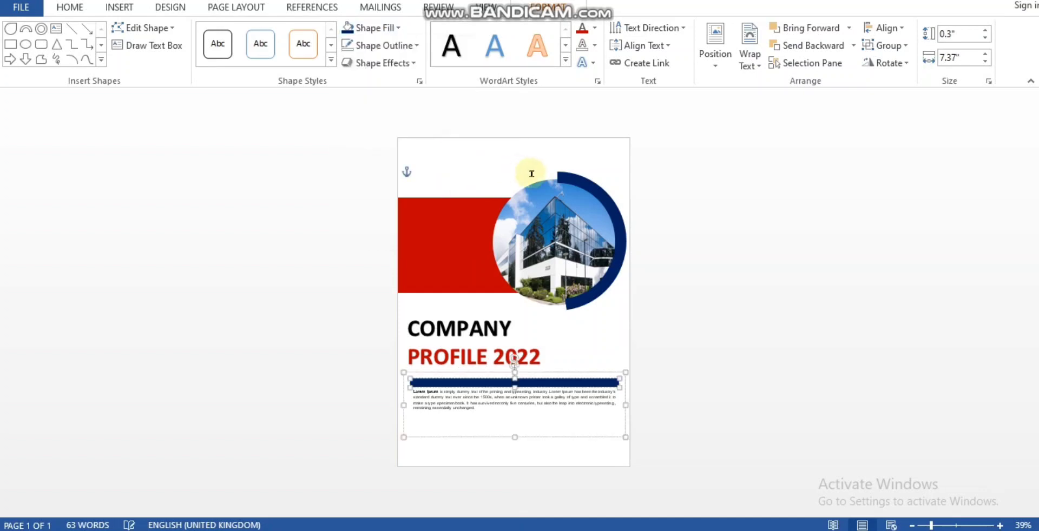
- Change the fill colour of the COMPANY title text to dark blue
{"action": "left_click", "coordinate": [515, 318]}
{"action": "left_click", "coordinate": [434, 328]}
{"action": "left_click_drag", "start_coordinate": [435, 327], "coordinate": [415, 328]}
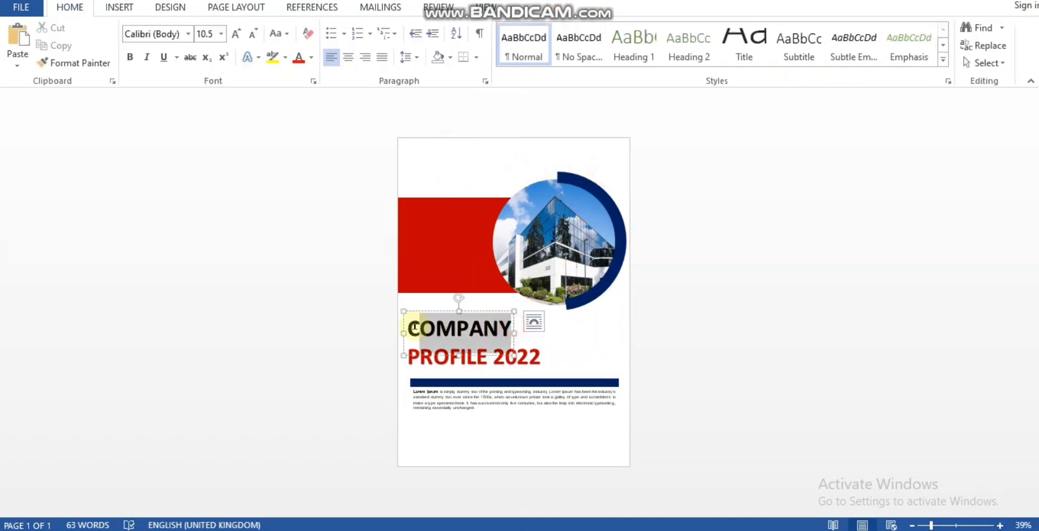
{"action": "left_click", "coordinate": [548, 7]}
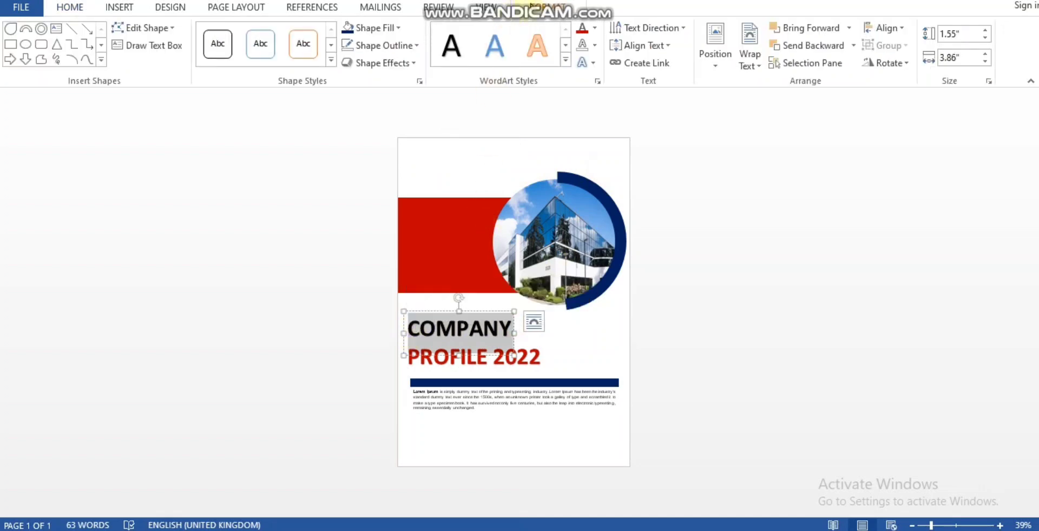
{"action": "left_click", "coordinate": [595, 29]}
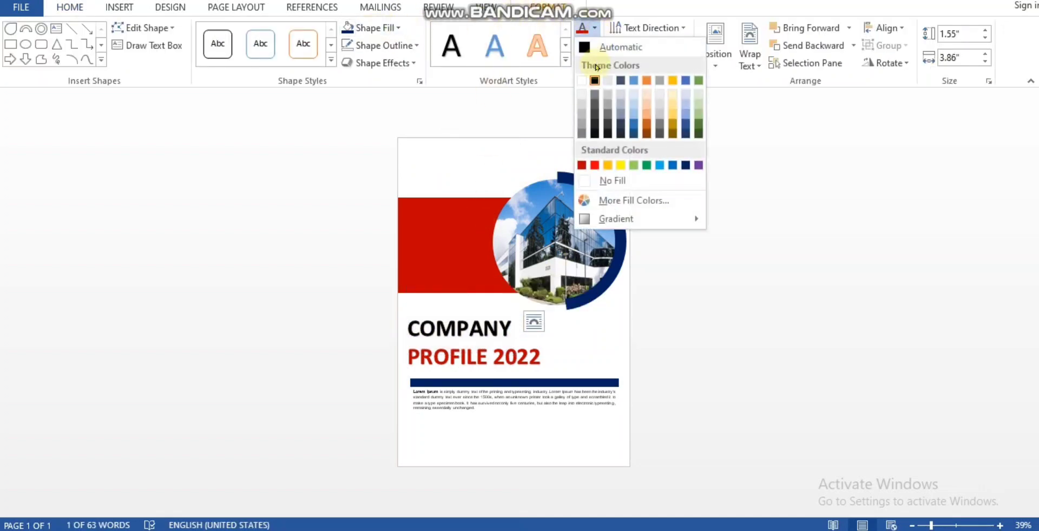
{"action": "left_click", "coordinate": [683, 164]}
{"action": "left_click", "coordinate": [581, 331]}
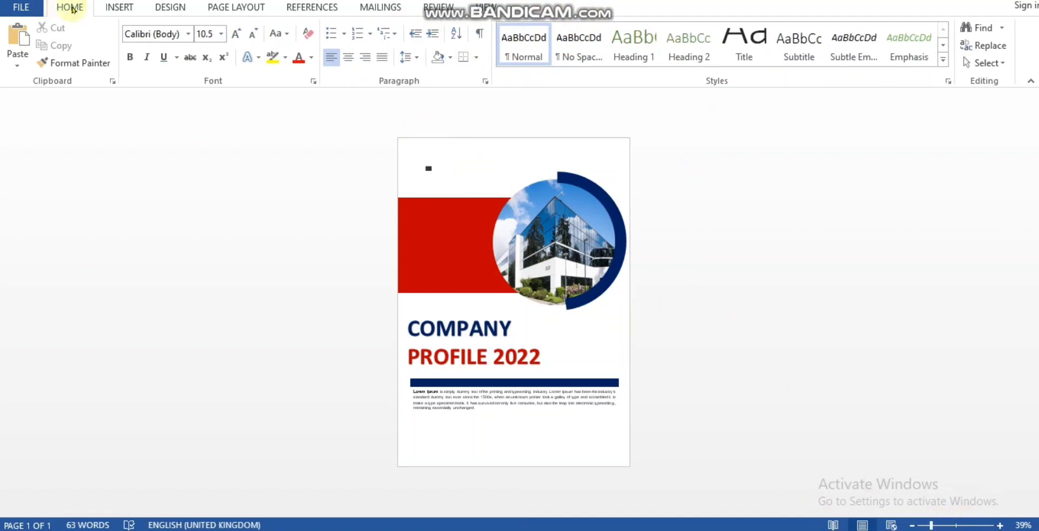
- Draw a small circle about 0.87" high and 0.84" wide above the red rectangle, near the page's upper-left corner
{"action": "left_click", "coordinate": [119, 7]}
{"action": "left_click", "coordinate": [209, 49]}
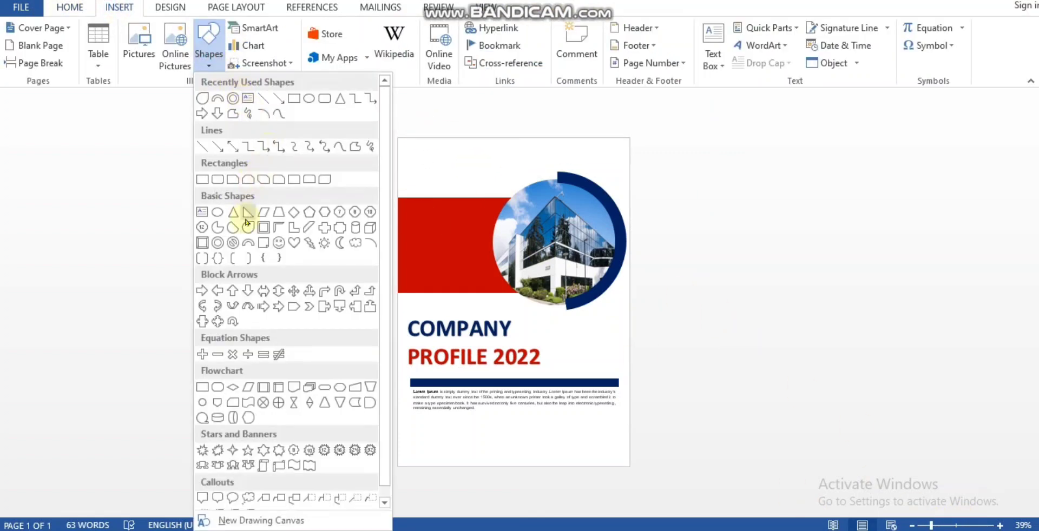
{"action": "left_click", "coordinate": [217, 212]}
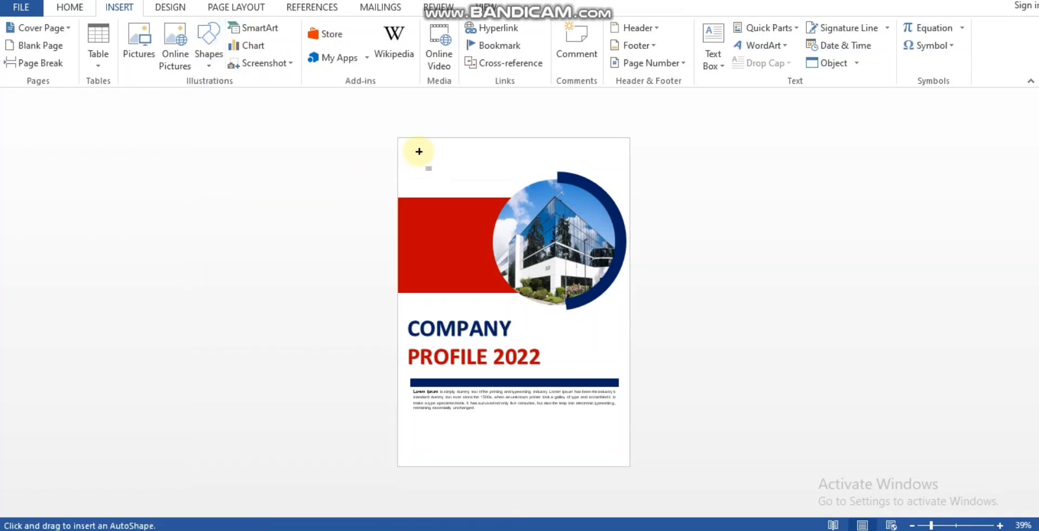
{"action": "left_click_drag", "start_coordinate": [415, 164], "coordinate": [440, 187]}
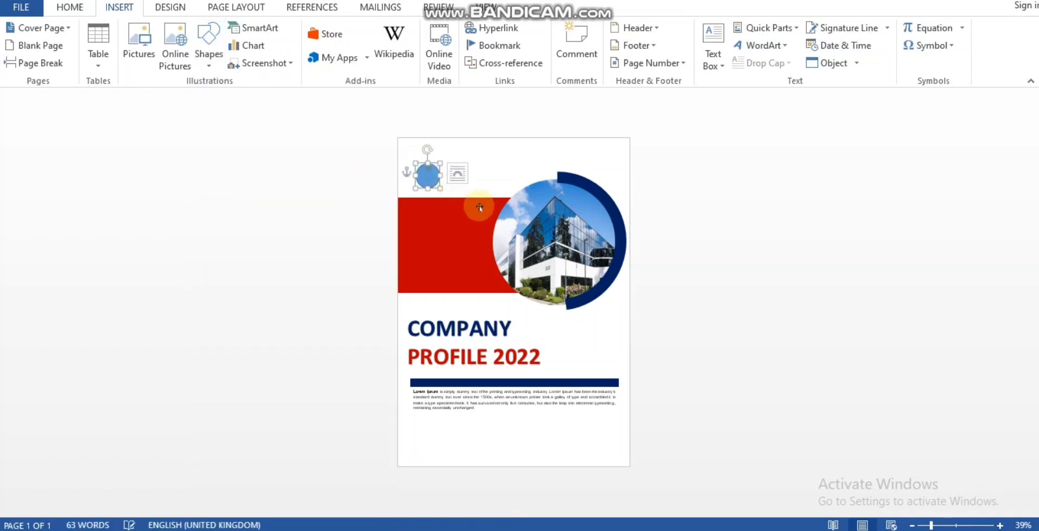
{"action": "left_click", "coordinate": [423, 168]}
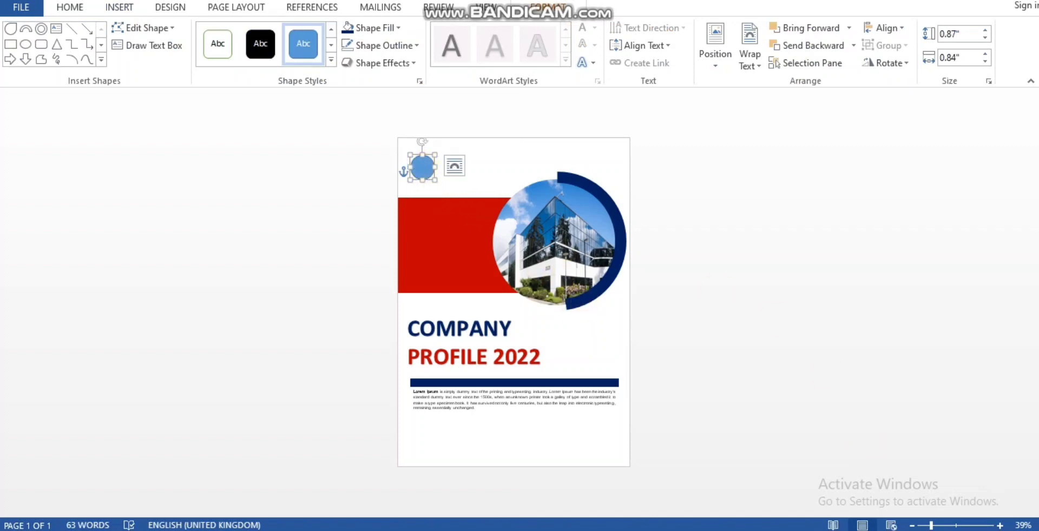
- Insert black WordArt reading AB and place it over the small blue circle
{"action": "left_click", "coordinate": [948, 526]}
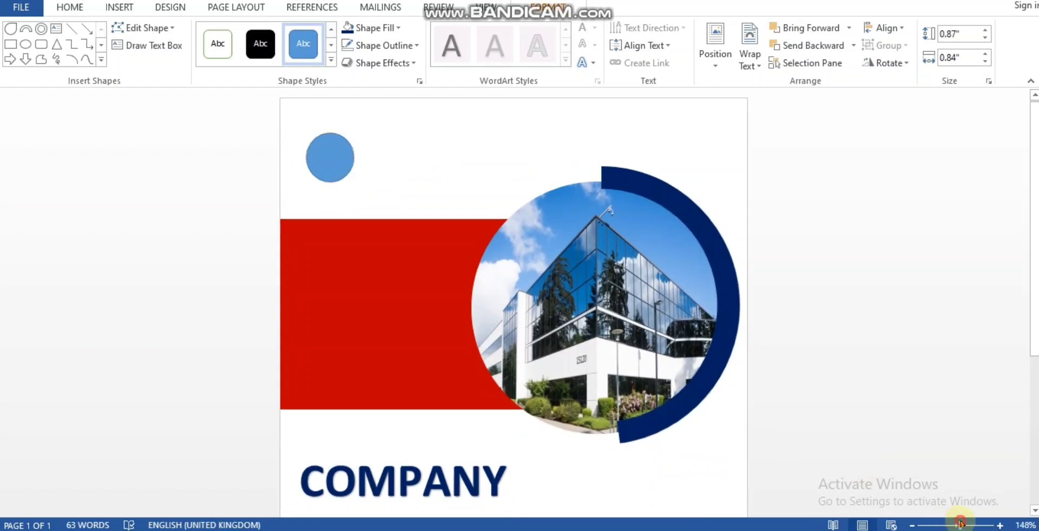
{"action": "left_click", "coordinate": [959, 525]}
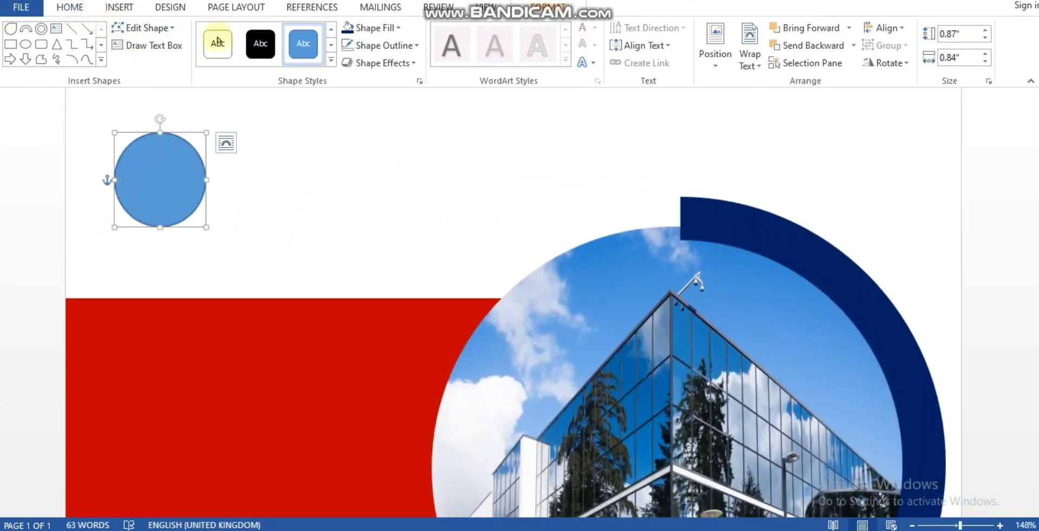
{"action": "left_click", "coordinate": [116, 8]}
{"action": "left_click", "coordinate": [762, 45]}
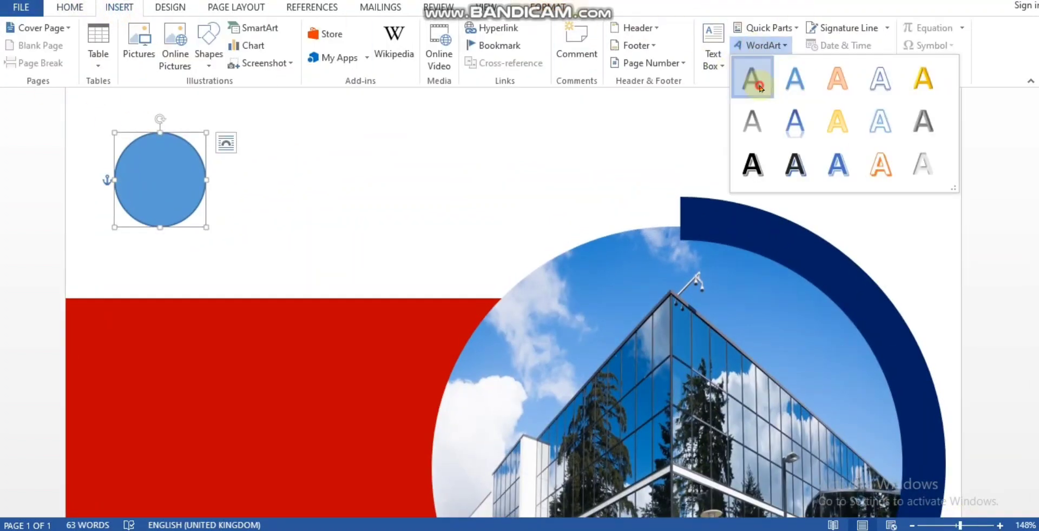
{"action": "left_click", "coordinate": [752, 76]}
{"action": "type", "text": "AB"}
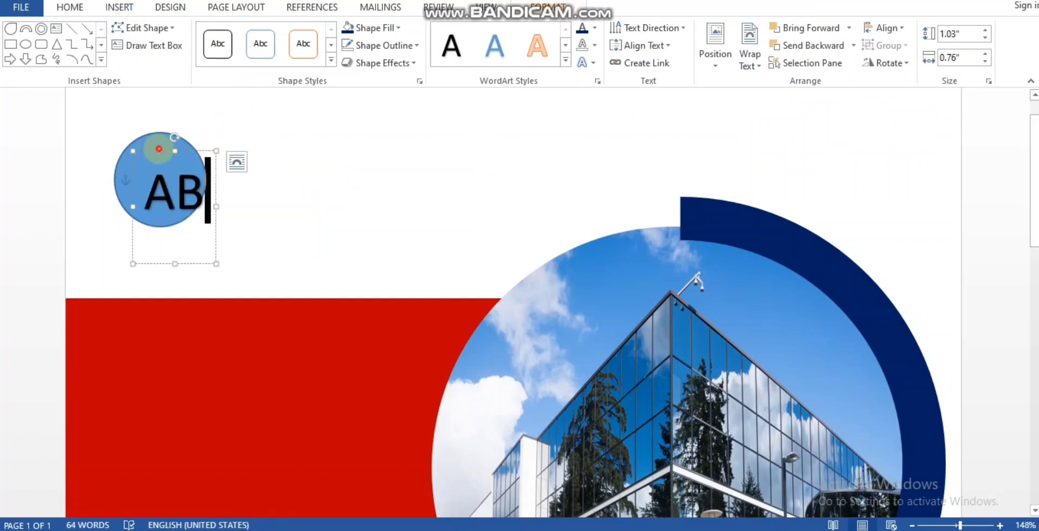
{"action": "left_click_drag", "start_coordinate": [158, 149], "coordinate": [141, 133]}
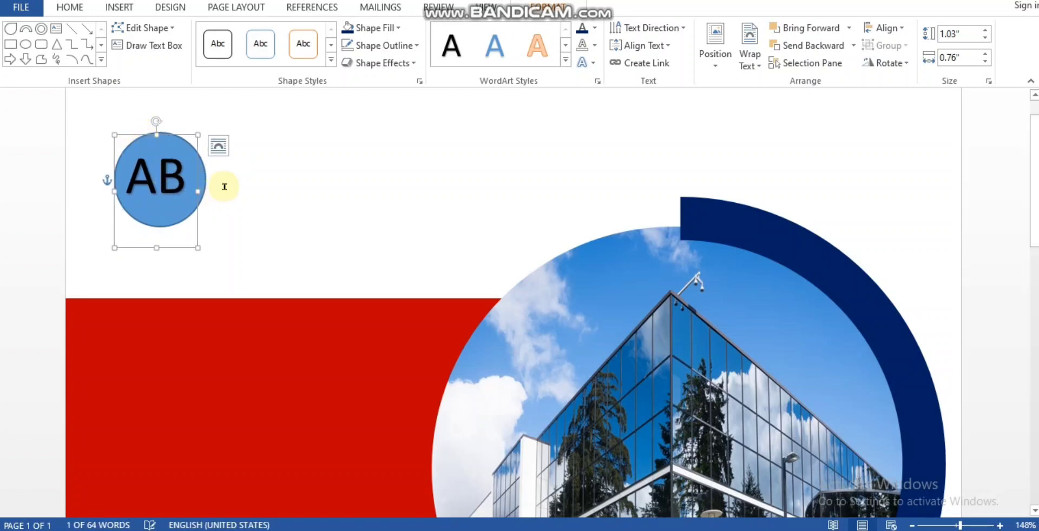
- Fill the small logo circle behind the AB text with dark red
{"action": "left_click", "coordinate": [204, 184]}
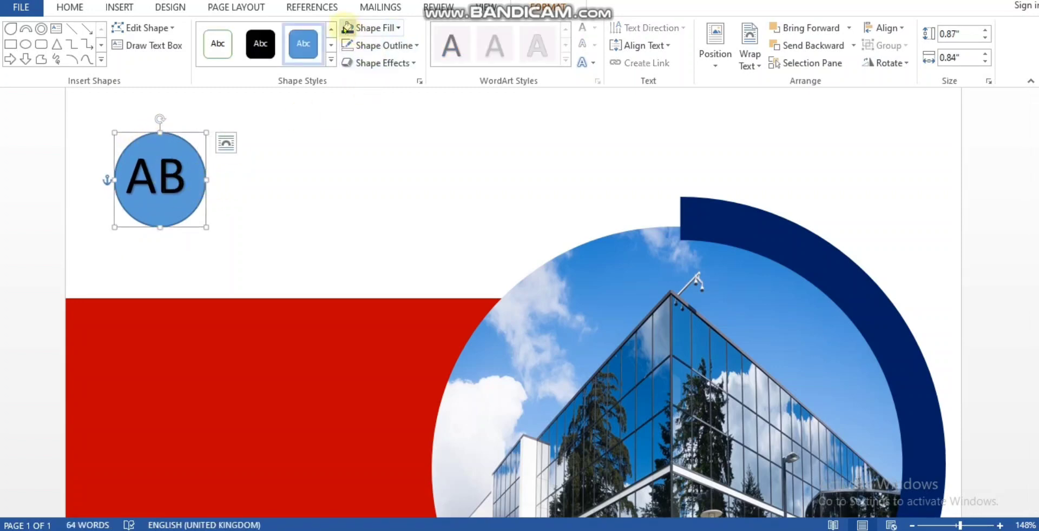
{"action": "left_click", "coordinate": [395, 27]}
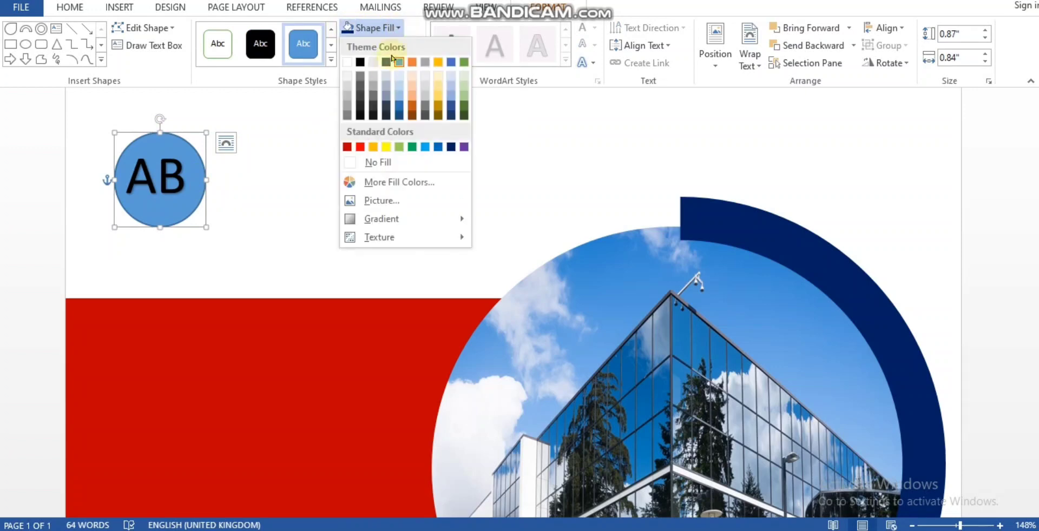
{"action": "left_click", "coordinate": [349, 147]}
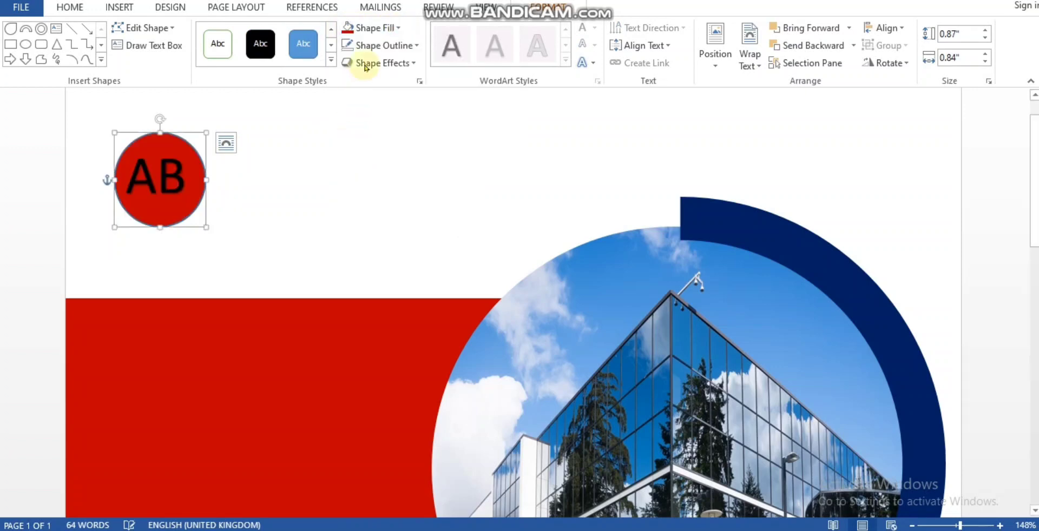
{"action": "left_click", "coordinate": [328, 192]}
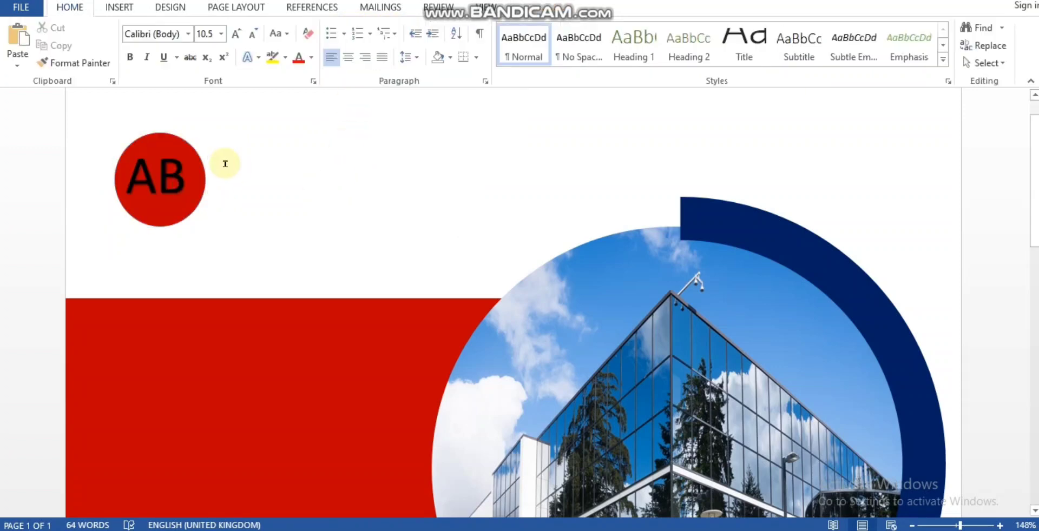
- Insert black WordArt beside the red logo circle and replace its placeholder text with Aktiebolag
{"action": "left_click", "coordinate": [119, 7]}
{"action": "left_click", "coordinate": [774, 45]}
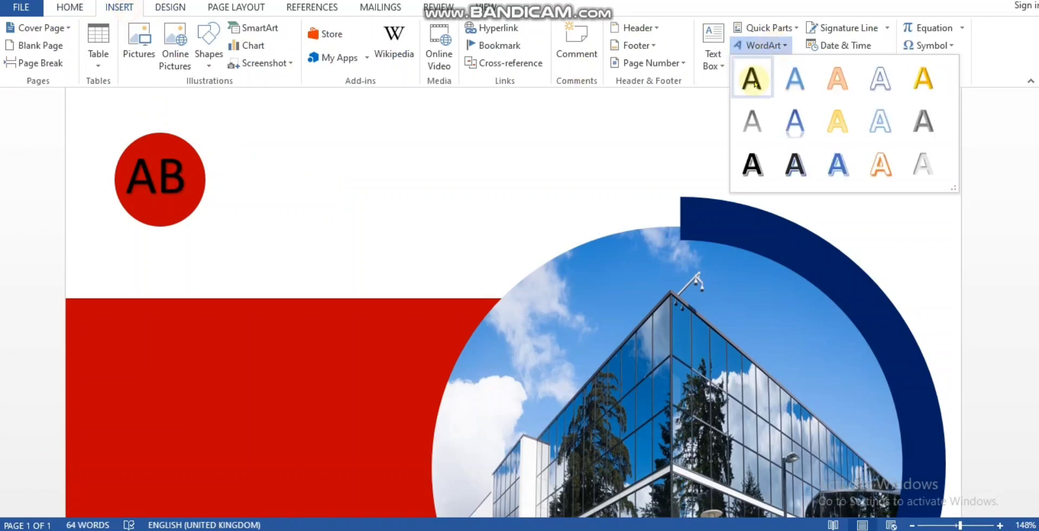
{"action": "left_click", "coordinate": [749, 77]}
{"action": "left_click_drag", "start_coordinate": [312, 173], "coordinate": [341, 139]}
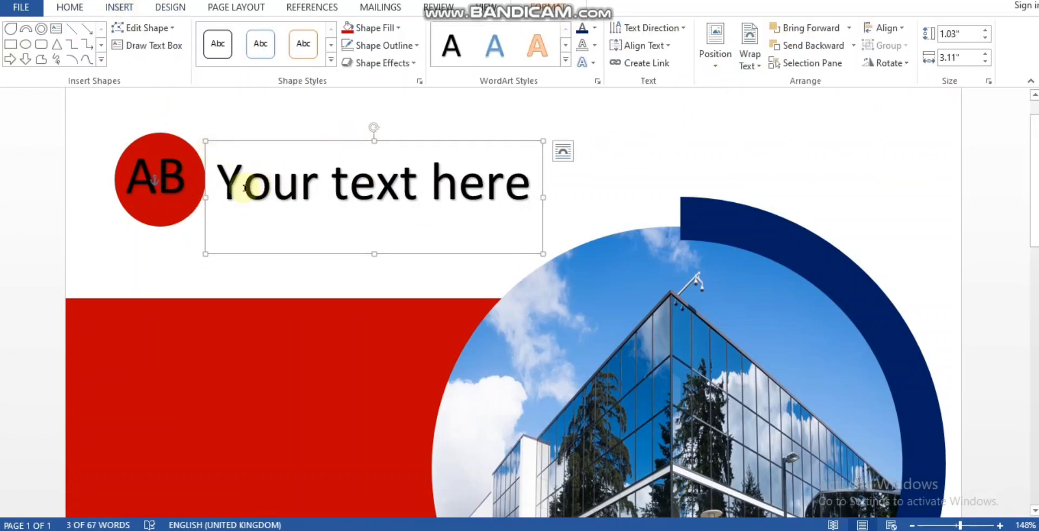
{"action": "left_click_drag", "start_coordinate": [233, 189], "coordinate": [313, 193]}
{"action": "left_click_drag", "start_coordinate": [227, 185], "coordinate": [465, 194]}
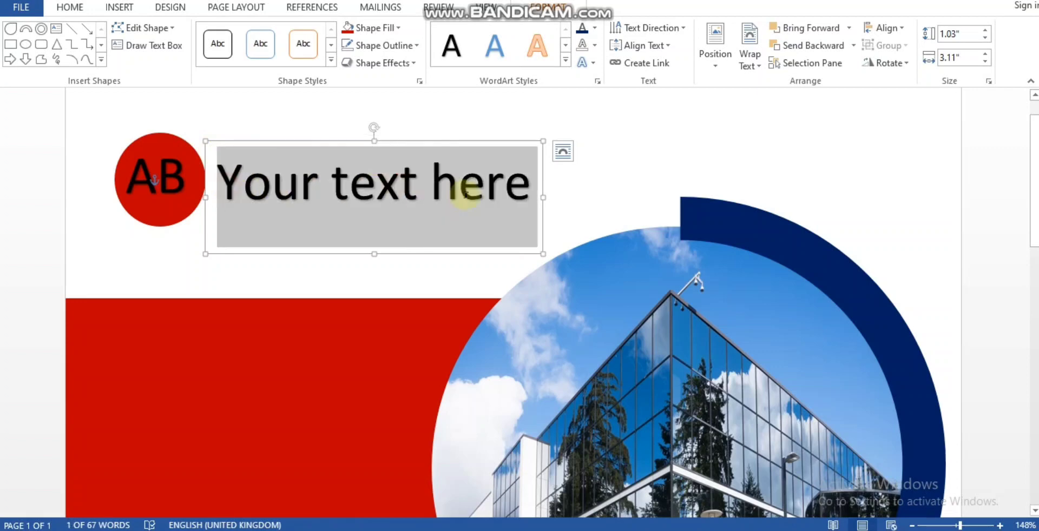
{"action": "type", "text": "Aktiebolag"}
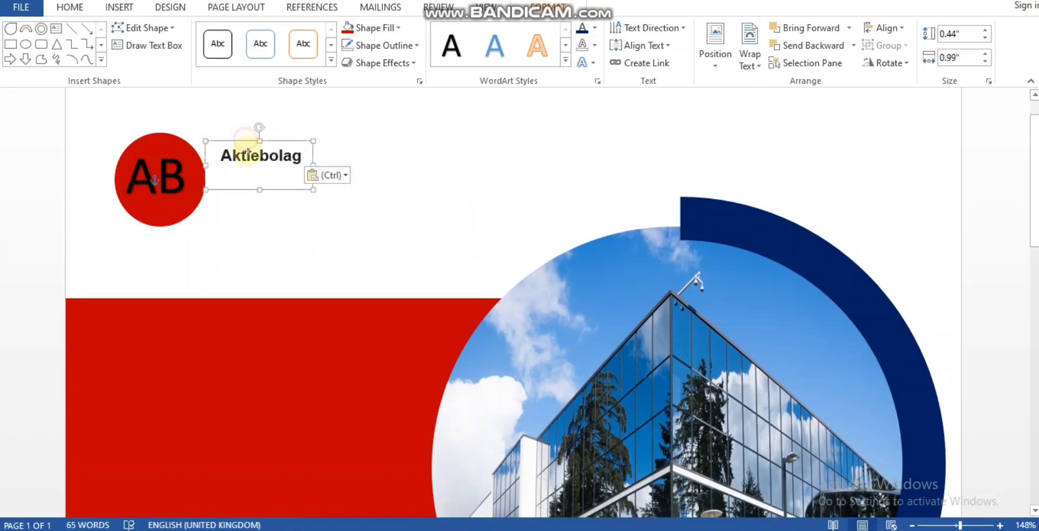
- Enlarge the Aktiebolag text to 16 pt and position its box close beside the AB logo circle
{"action": "left_click_drag", "start_coordinate": [225, 174], "coordinate": [316, 177]}
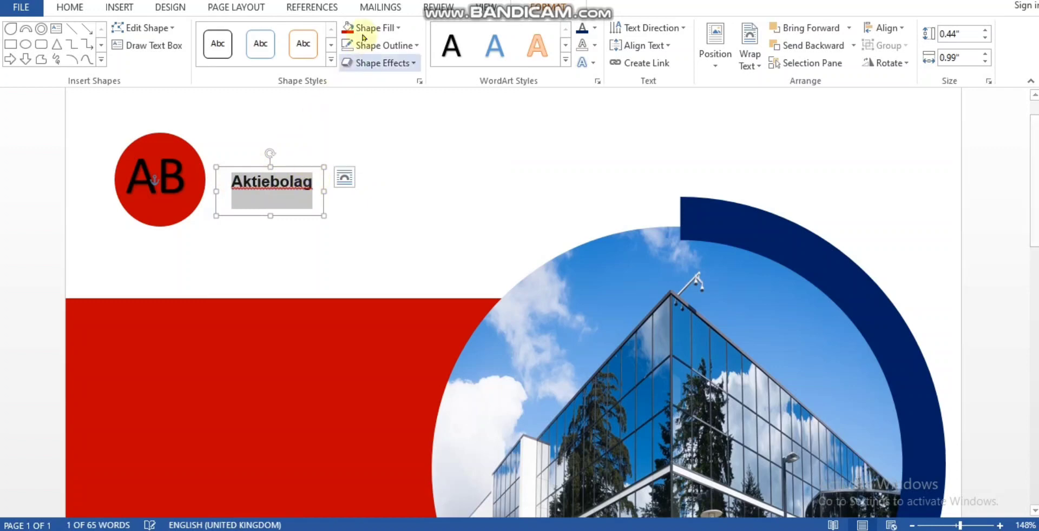
{"action": "left_click", "coordinate": [68, 9]}
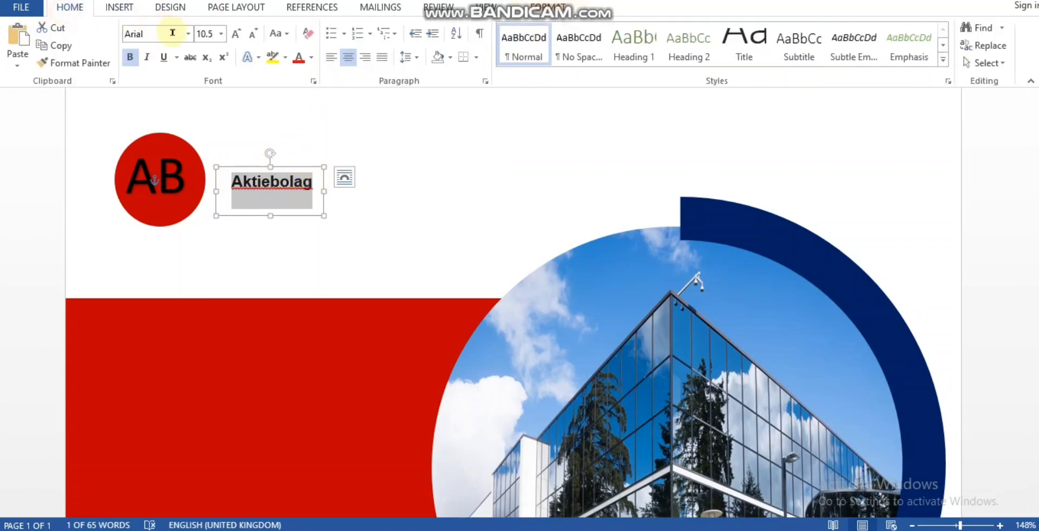
{"action": "left_click", "coordinate": [234, 36]}
{"action": "left_click", "coordinate": [234, 36]}
{"action": "left_click", "coordinate": [234, 36]}
{"action": "left_click", "coordinate": [233, 35]}
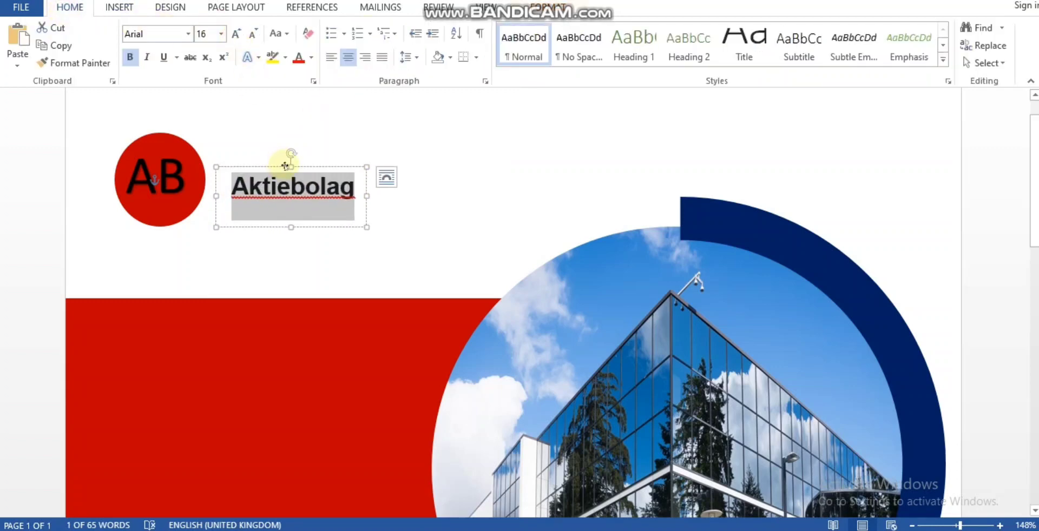
{"action": "left_click_drag", "start_coordinate": [285, 166], "coordinate": [226, 200]}
- Change the text fill of the letters "Aktie" in Aktiebolag to dark blue
{"action": "left_click", "coordinate": [546, 9]}
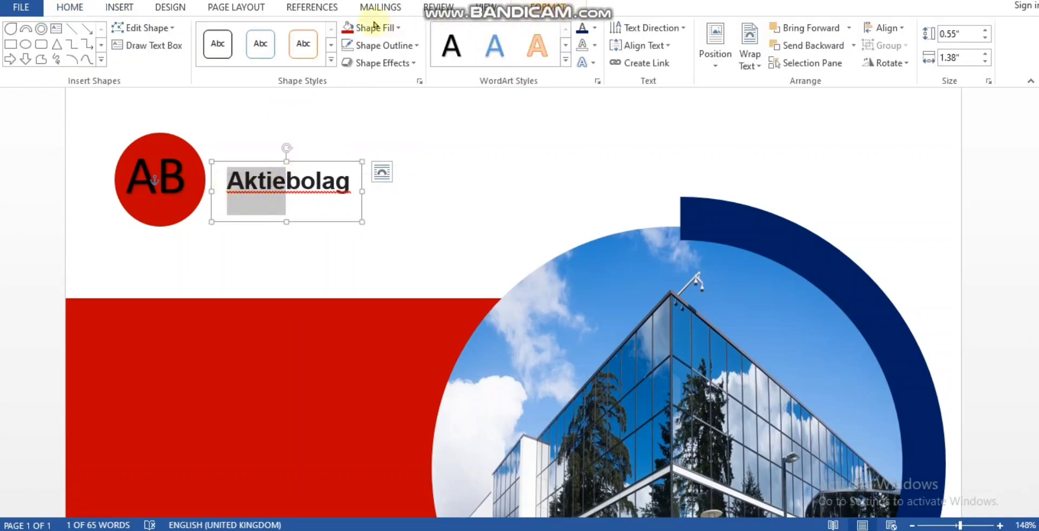
{"action": "left_click", "coordinate": [399, 30]}
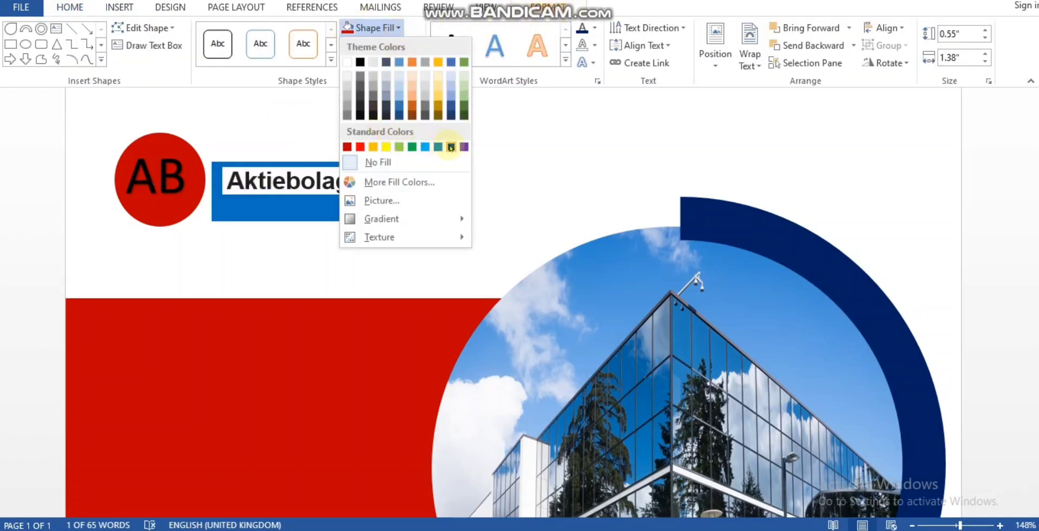
{"action": "left_click", "coordinate": [595, 31]}
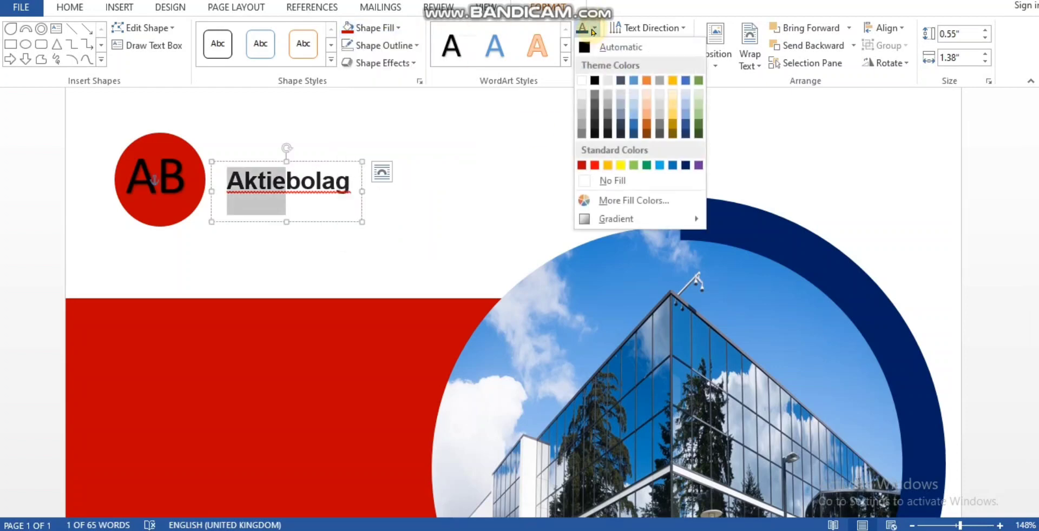
{"action": "left_click", "coordinate": [688, 165]}
- Change the text fill of the letters "bolag" to dark red and dismiss the spelling flag on Aktiebolag
{"action": "left_click", "coordinate": [286, 182]}
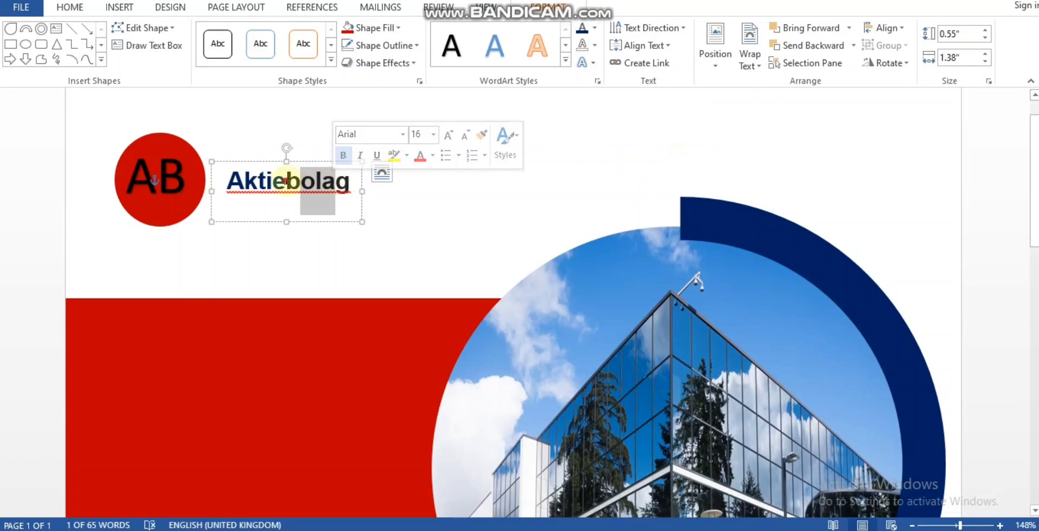
{"action": "left_click_drag", "start_coordinate": [285, 181], "coordinate": [350, 183]}
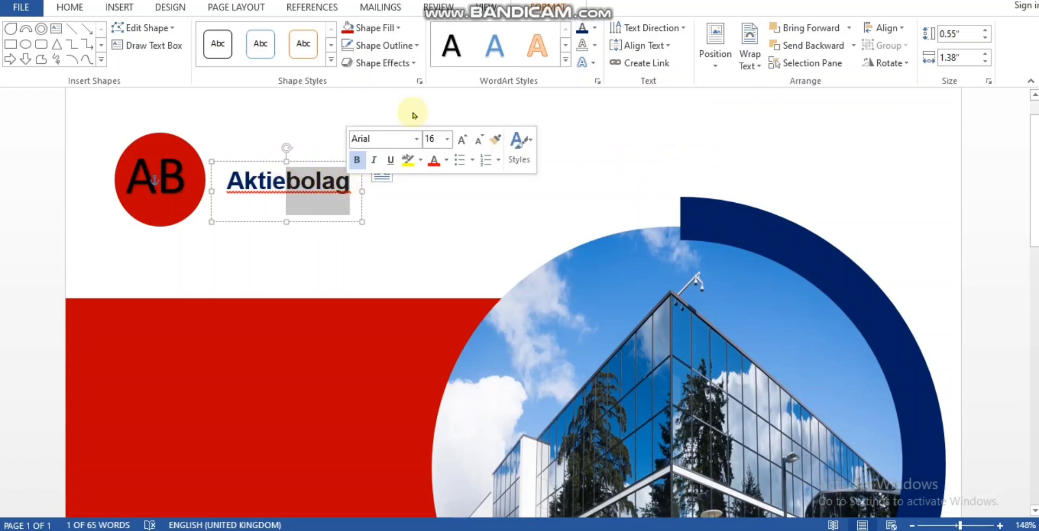
{"action": "left_click", "coordinate": [594, 30]}
{"action": "left_click", "coordinate": [580, 166]}
{"action": "left_click", "coordinate": [476, 172]}
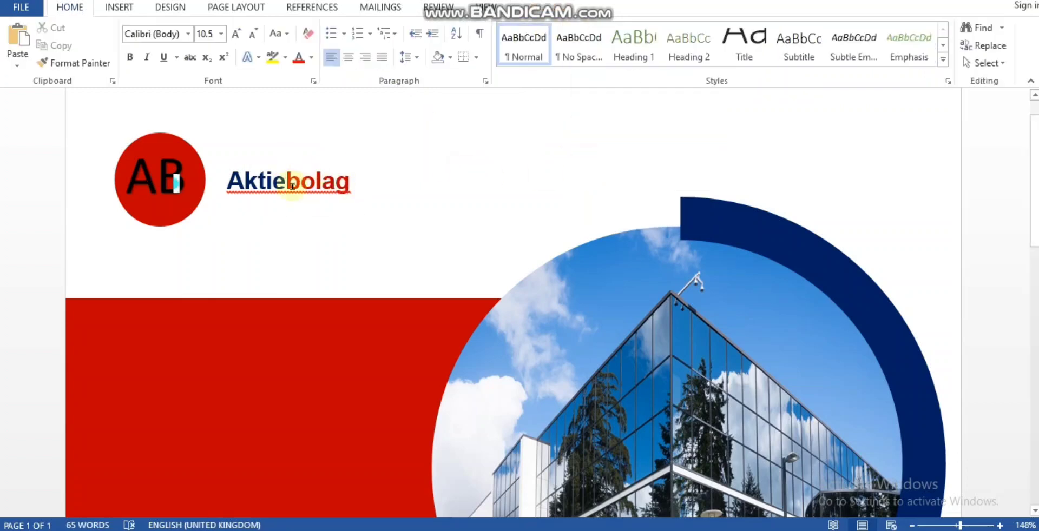
{"action": "right_click", "coordinate": [293, 186]}
{"action": "left_click", "coordinate": [379, 241]}
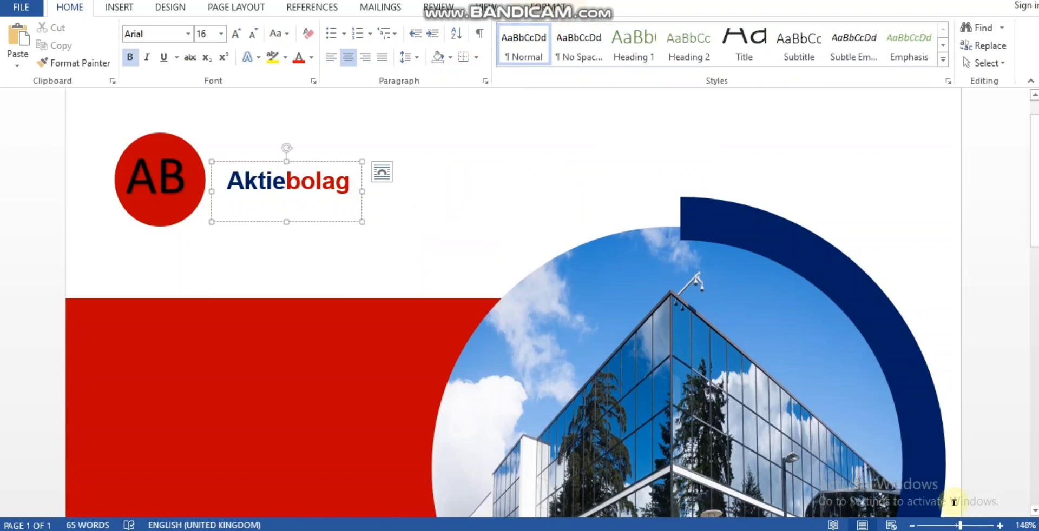
- Review the lower part of the cover, then zoom out to 44% to check the whole page
{"action": "left_click_drag", "start_coordinate": [1033, 211], "coordinate": [1033, 452]}
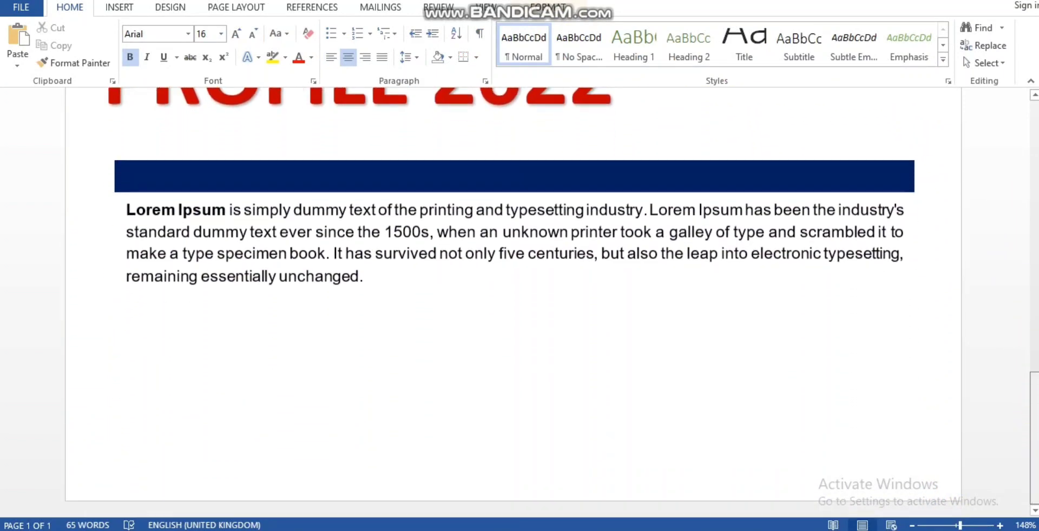
{"action": "left_click_drag", "start_coordinate": [945, 516], "coordinate": [932, 524]}
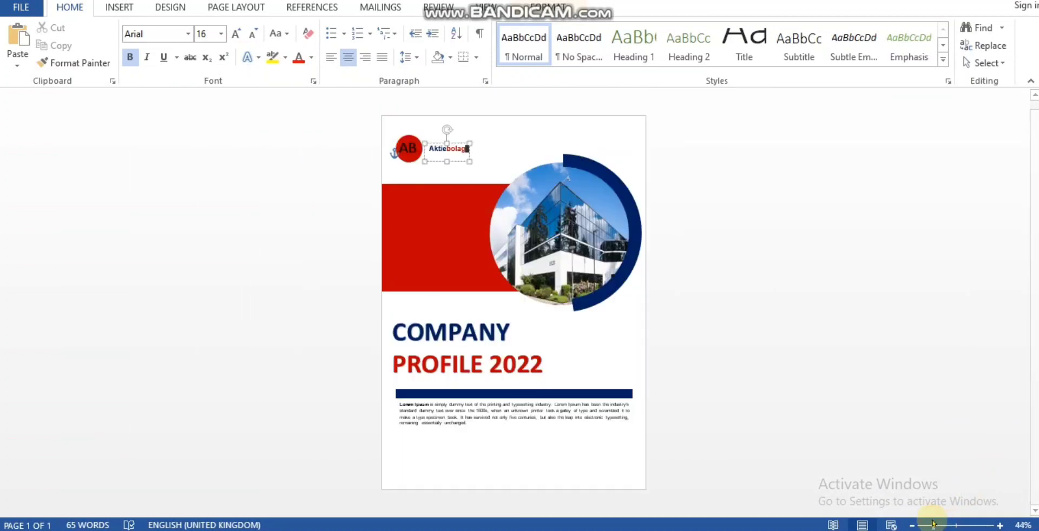